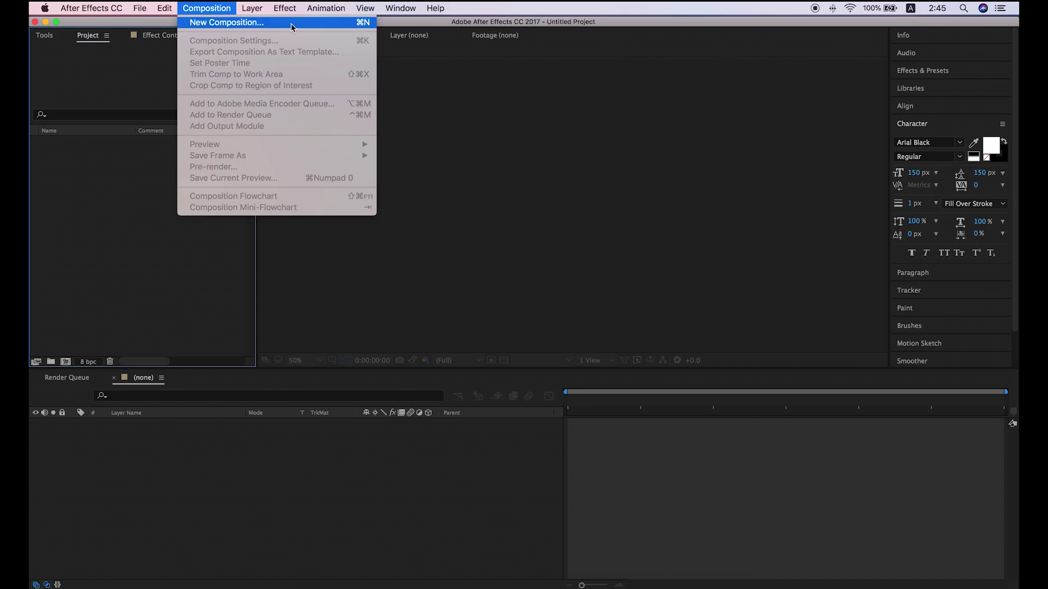
- Create a 1920×1080 composition named 'title in frame'
click(292, 26)
text(title in frame)
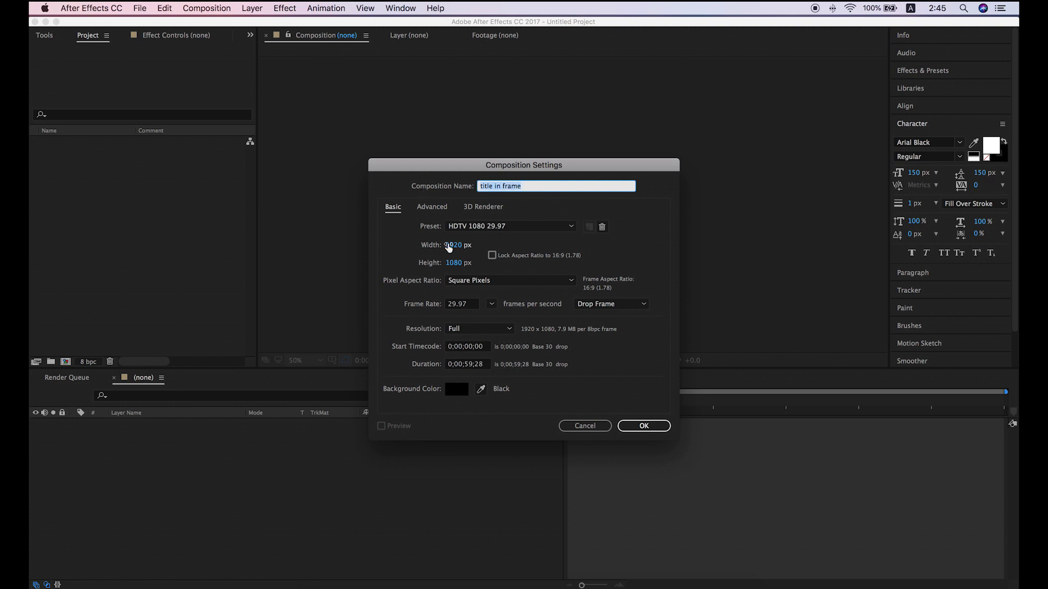
click(453, 245)
click(455, 263)
click(634, 426)
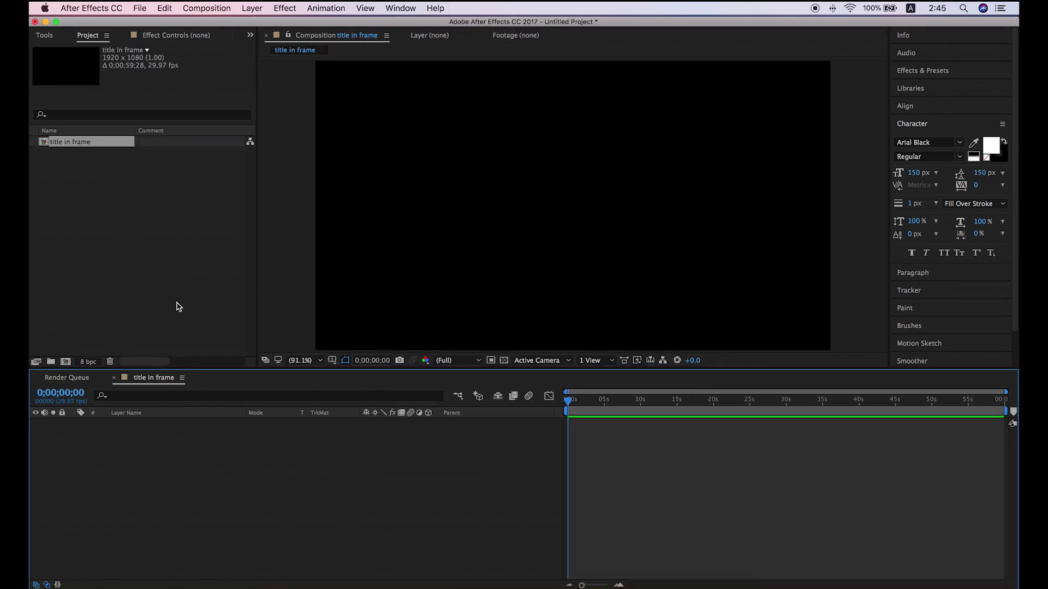
- Add a white 1080×1080 solid layer named 'frame'
click(250, 8)
mouse_move(366, 22)
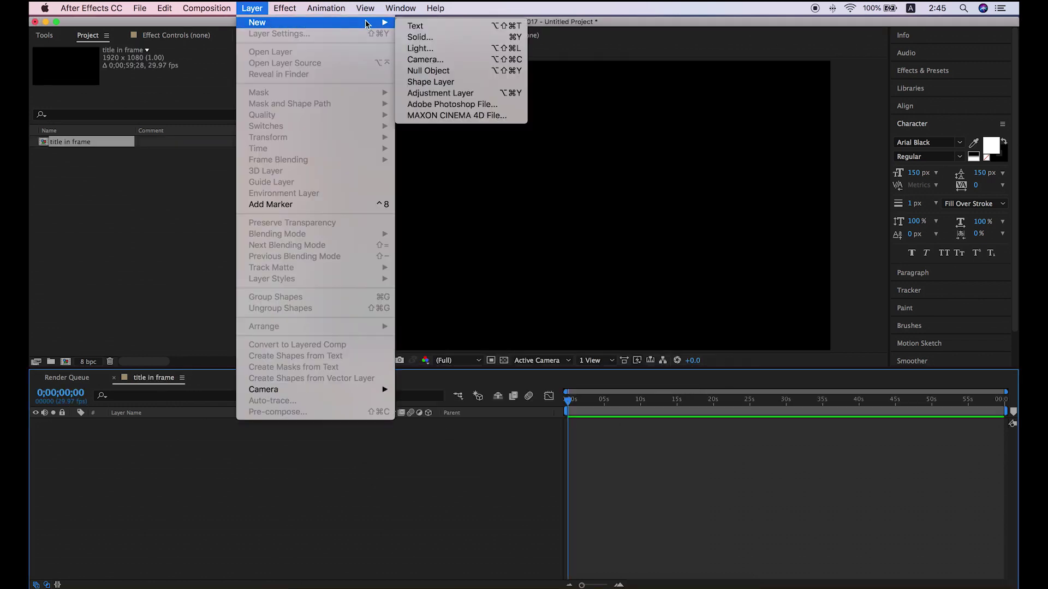
click(494, 37)
text(frame)
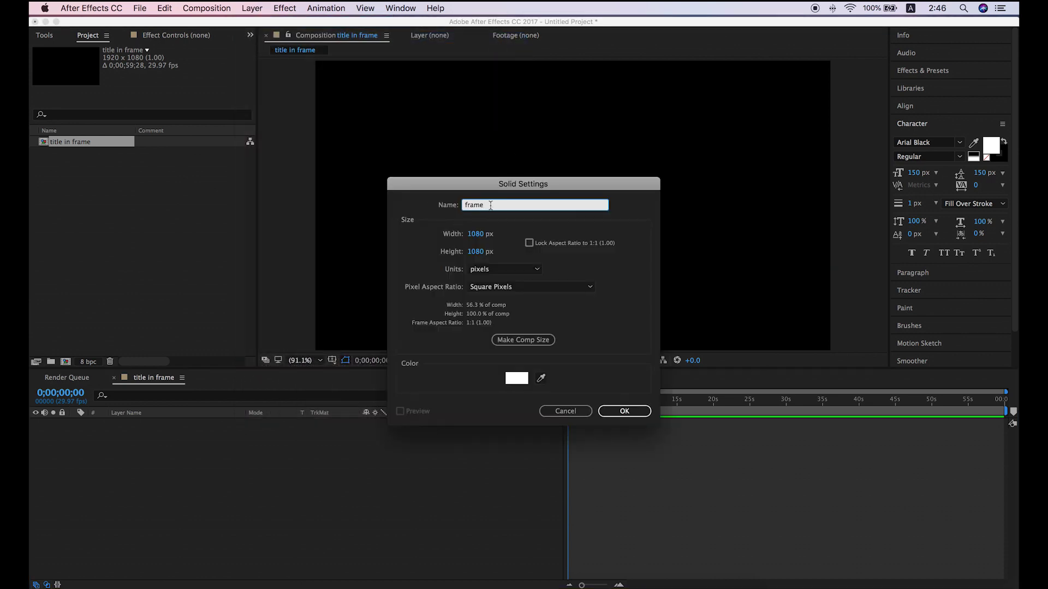
key(Tab)
key(Tab)
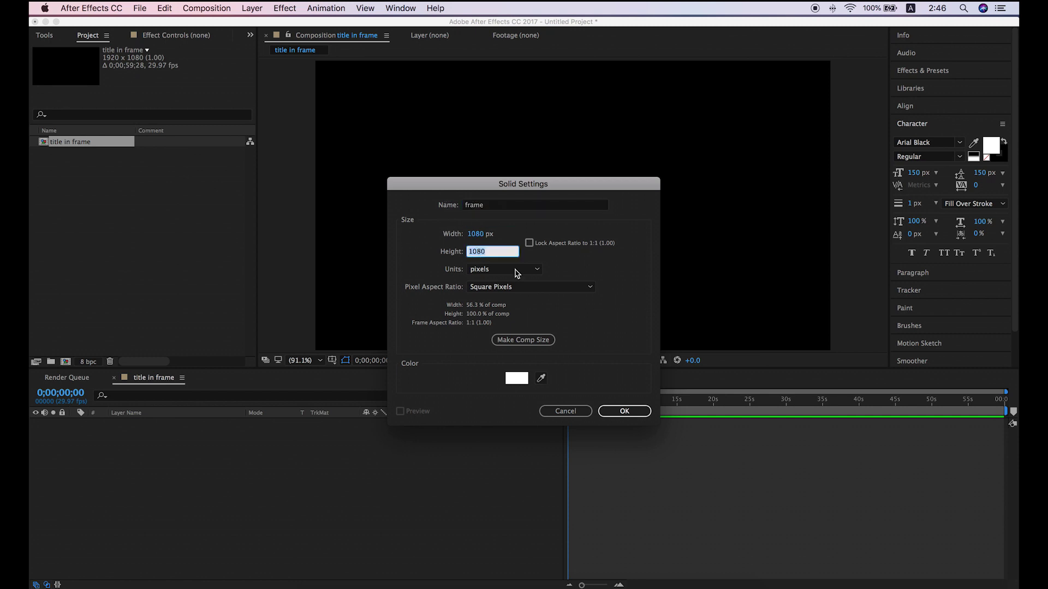
click(628, 410)
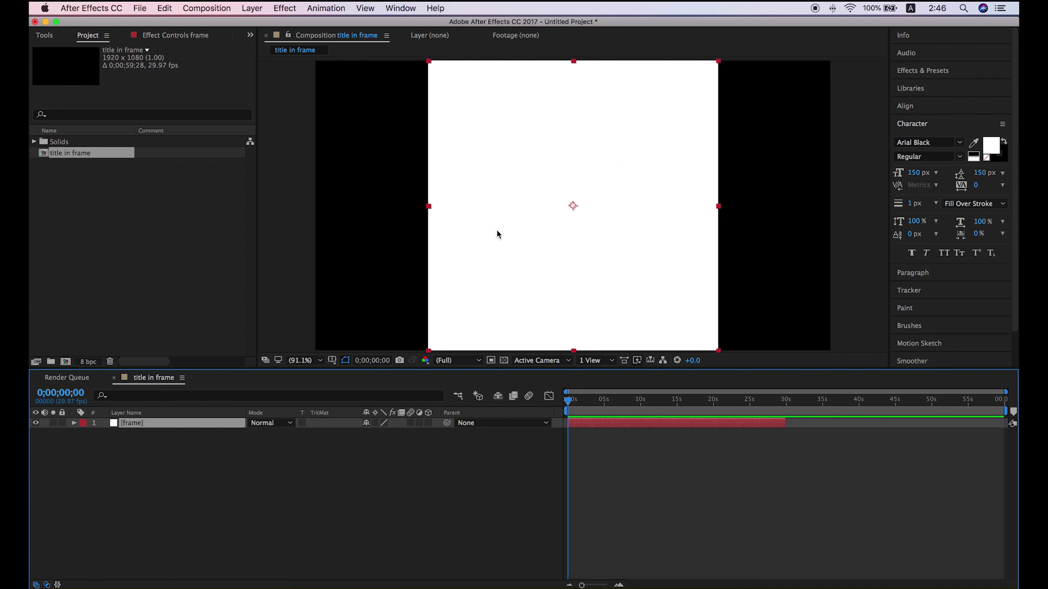
- Draw a rectangular mask inside the frame solid and invert it to leave a white border
click(45, 35)
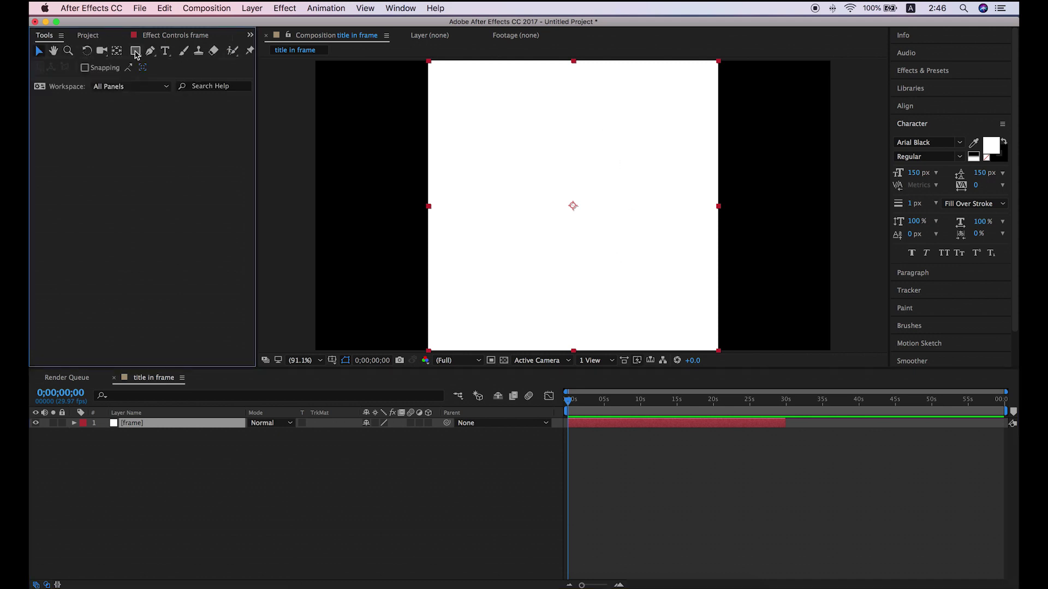
click(136, 54)
drag(434, 67, 725, 360)
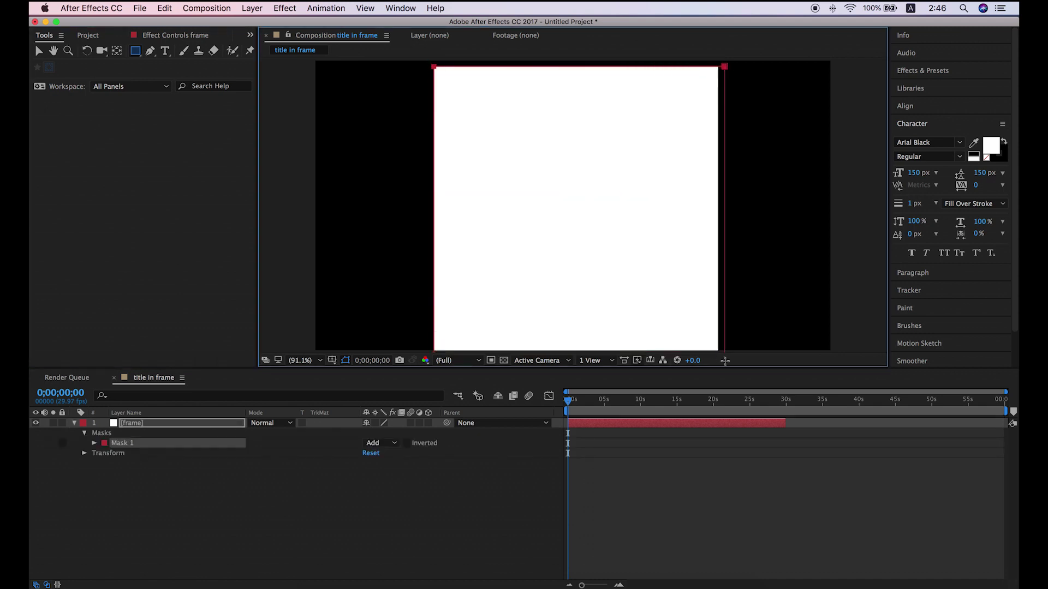
drag(725, 360, 712, 345)
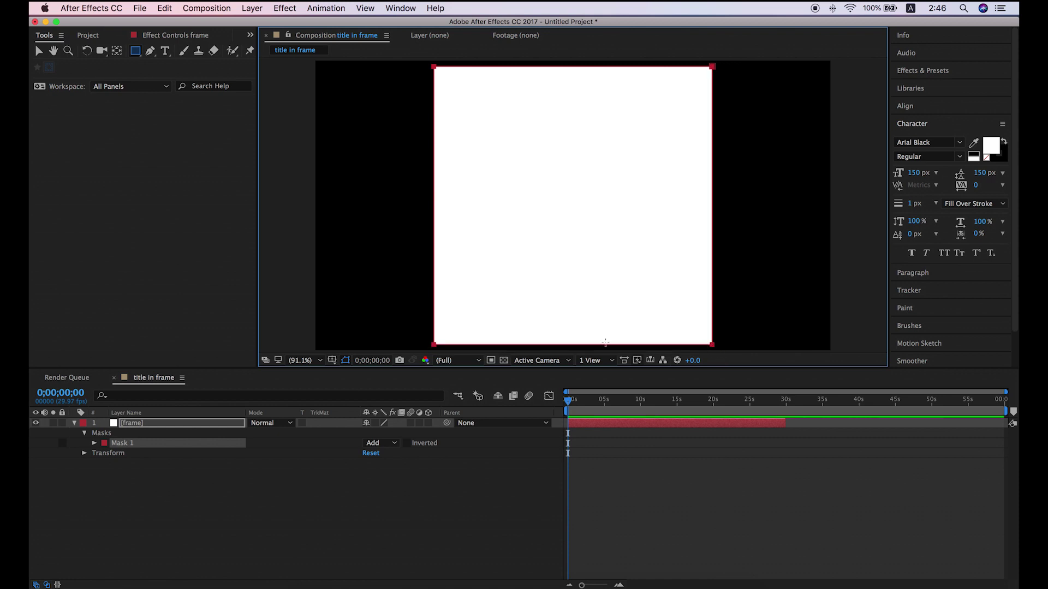
click(114, 461)
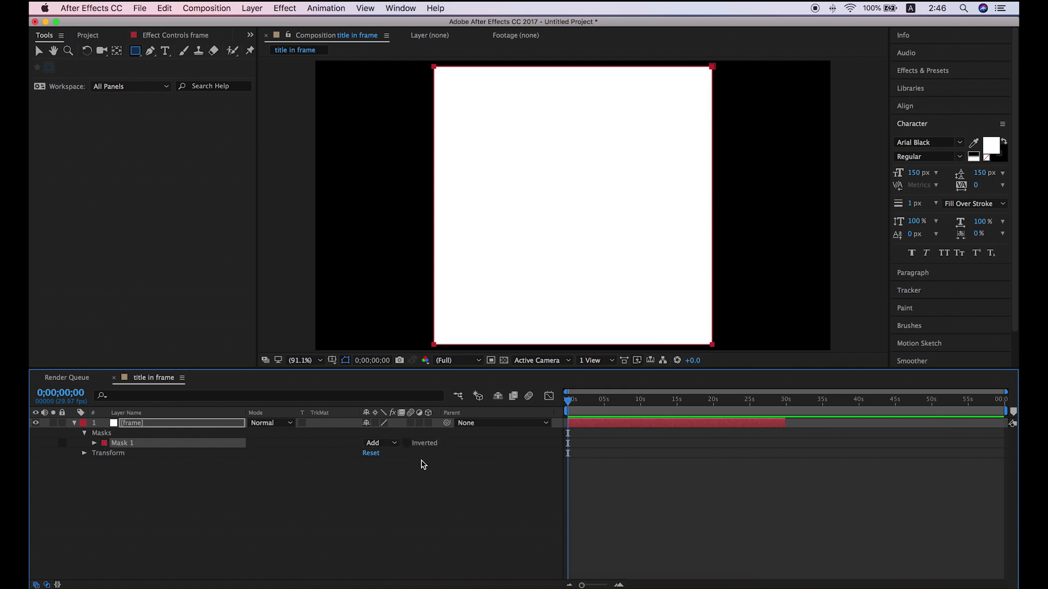
click(407, 443)
click(406, 443)
click(406, 443)
click(409, 483)
- Set the frame layer's Scale to 75%
click(146, 424)
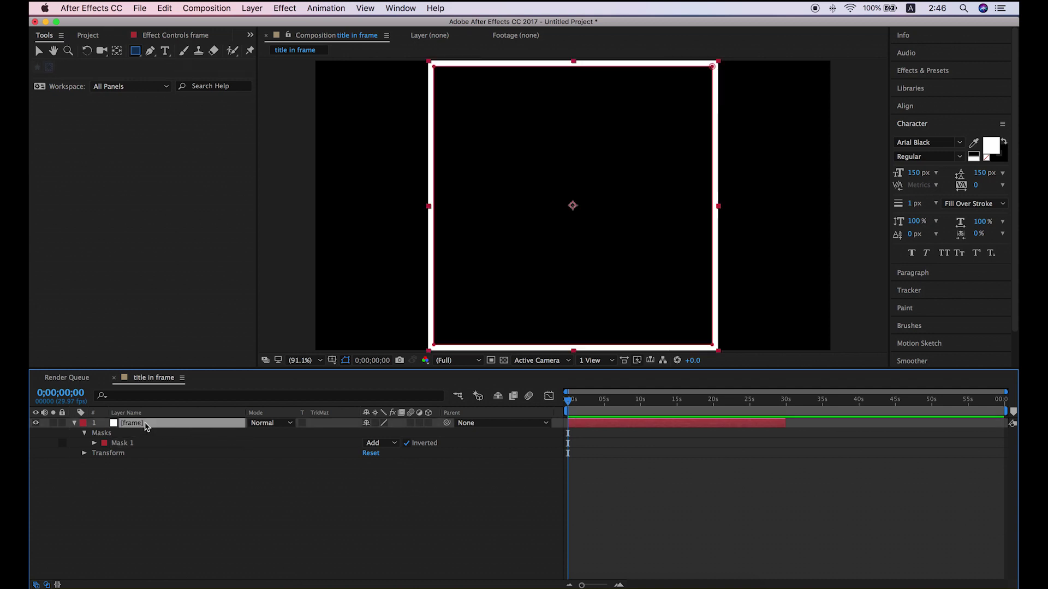
click(85, 453)
click(120, 484)
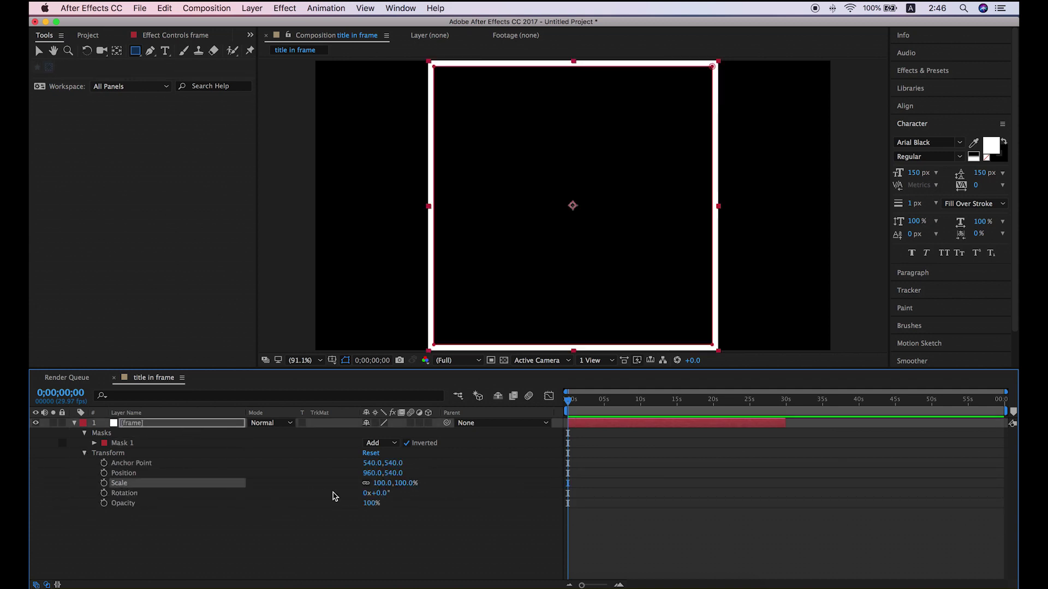
click(381, 484)
text(75)
click(409, 521)
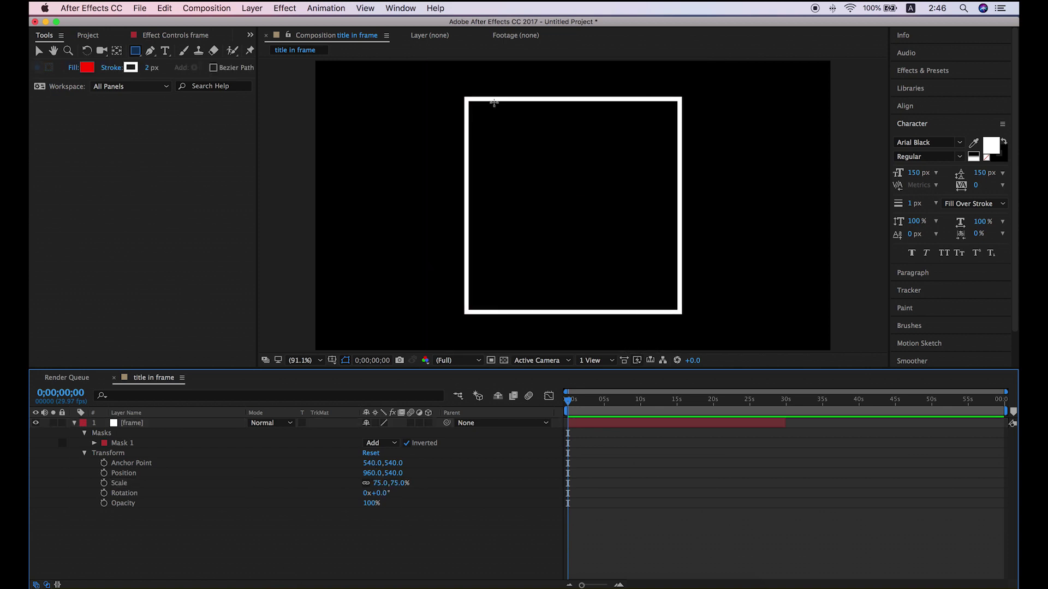
- Apply the Radial Wipe effect from Effects & Presets to the frame layer
click(37, 49)
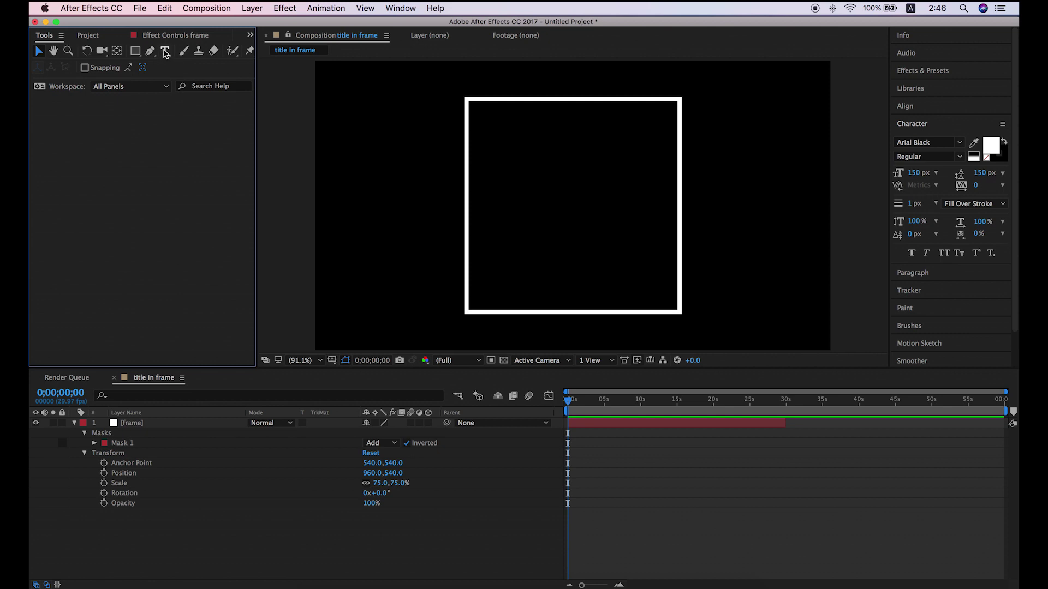
click(916, 72)
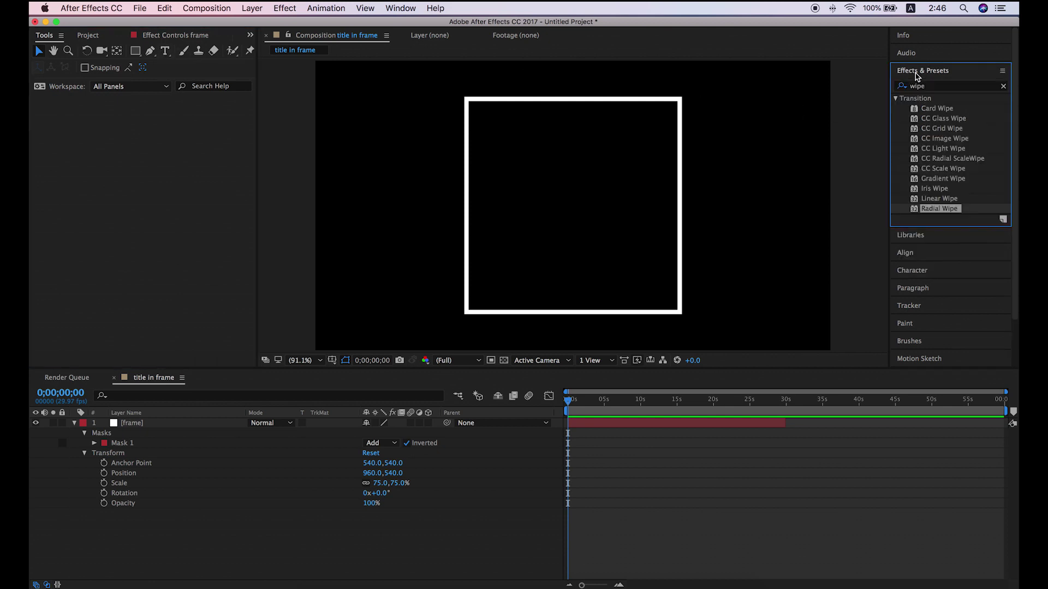
click(898, 87)
drag(948, 216, 183, 405)
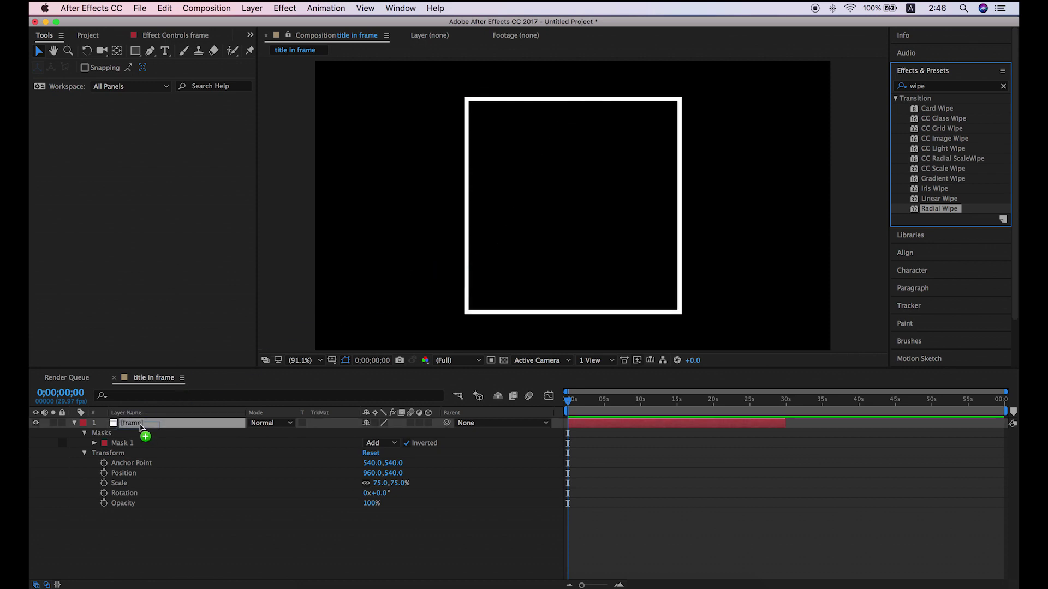
drag(183, 405, 153, 423)
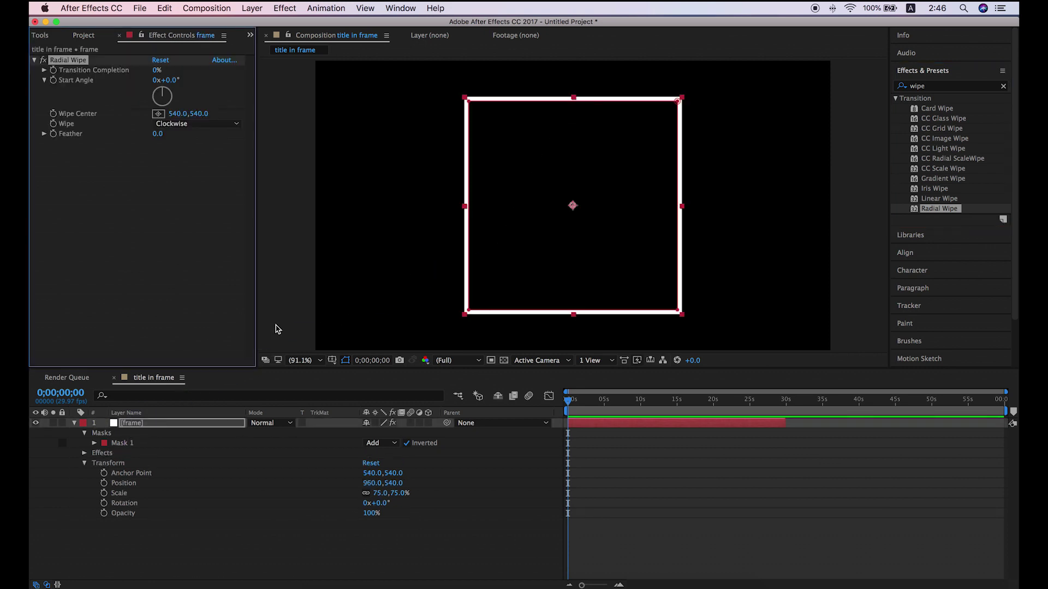
- Set Radial Wipe Start Angle to -45° and Transition Completion to 0%
click(85, 454)
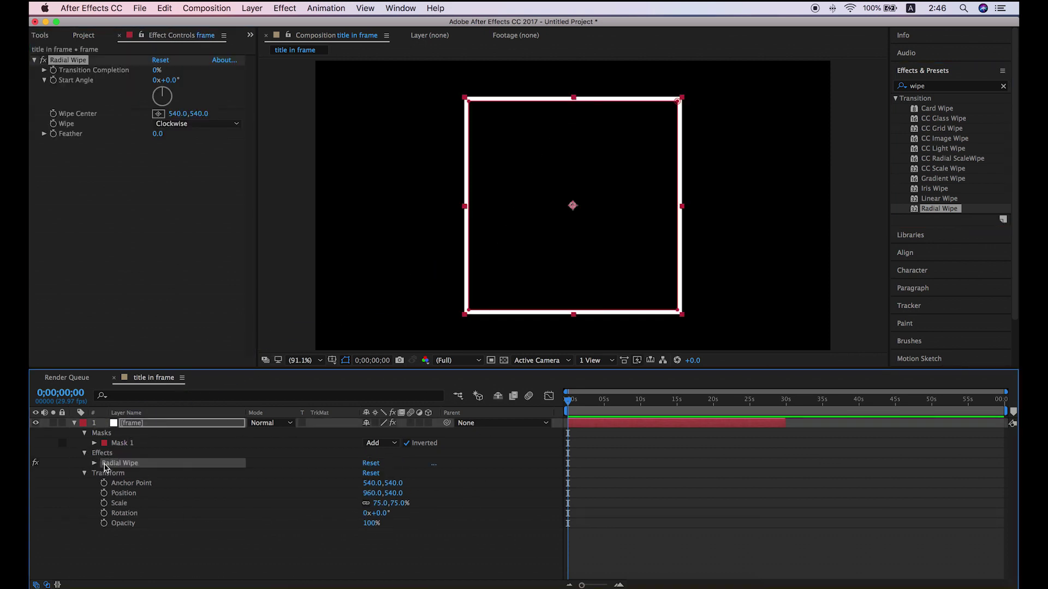
click(94, 463)
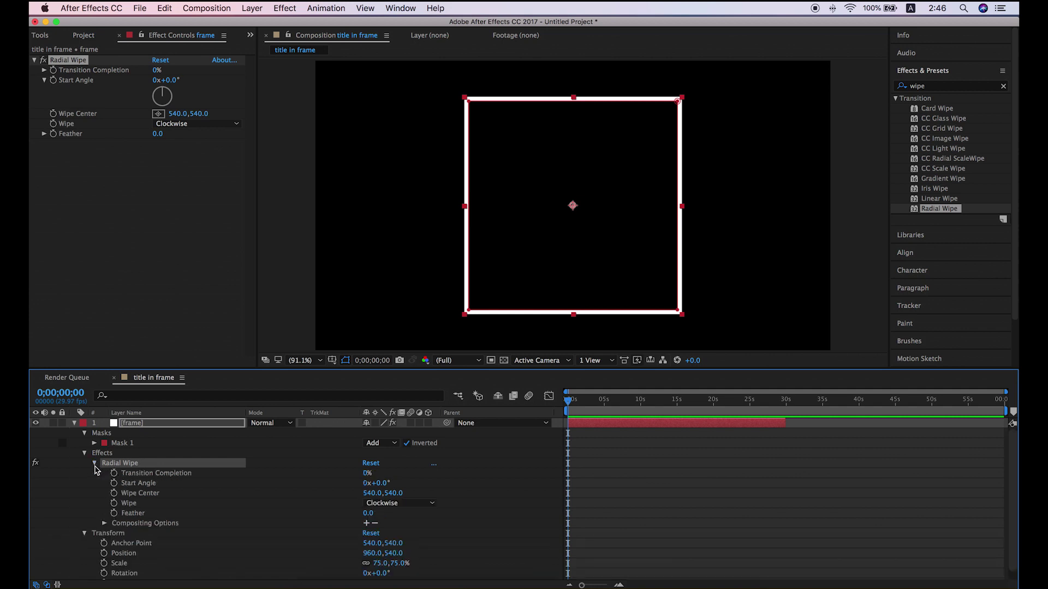
click(177, 474)
drag(367, 473, 360, 474)
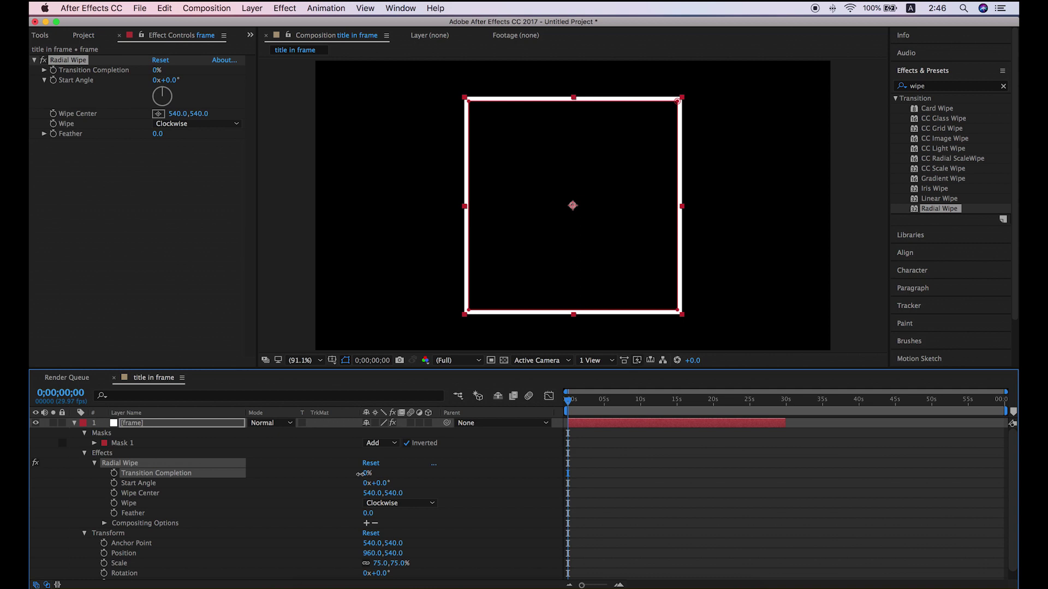
click(142, 485)
mouse_move(368, 484)
mouse_down()
mouse_move(405, 485)
mouse_move(380, 484)
mouse_up()
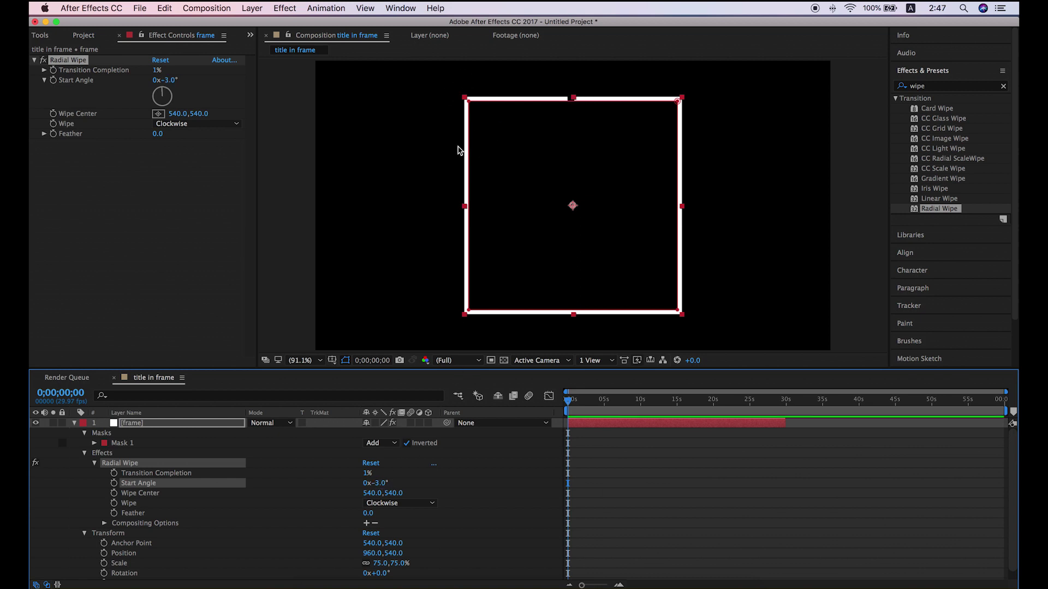
click(384, 484)
text(-45)
key(Return)
drag(367, 473, 349, 474)
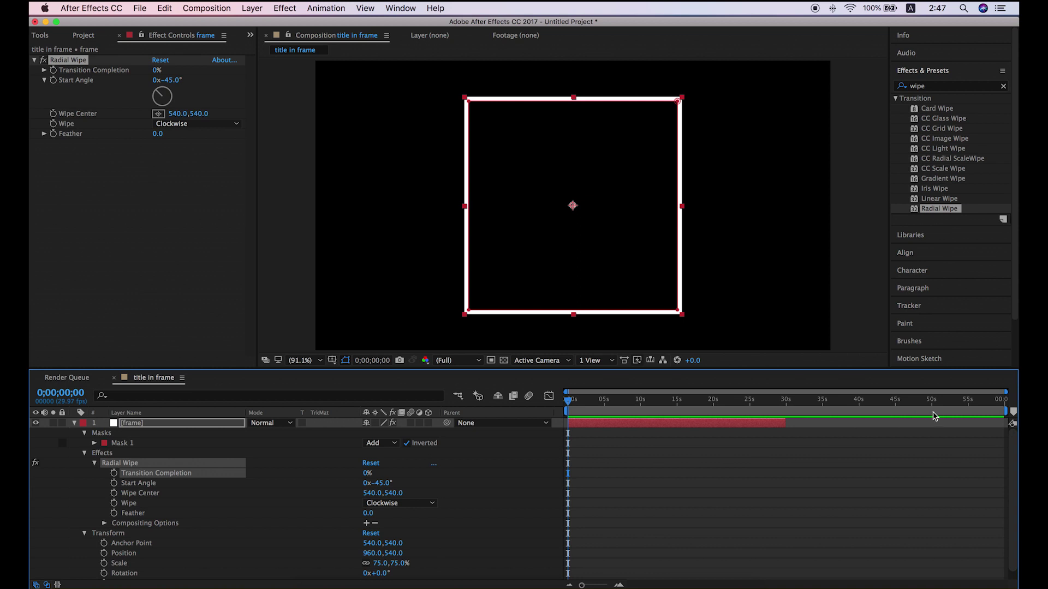
- Keyframe Transition Completion at 0% at 2 seconds and 100% at 0 seconds
drag(1006, 394, 630, 398)
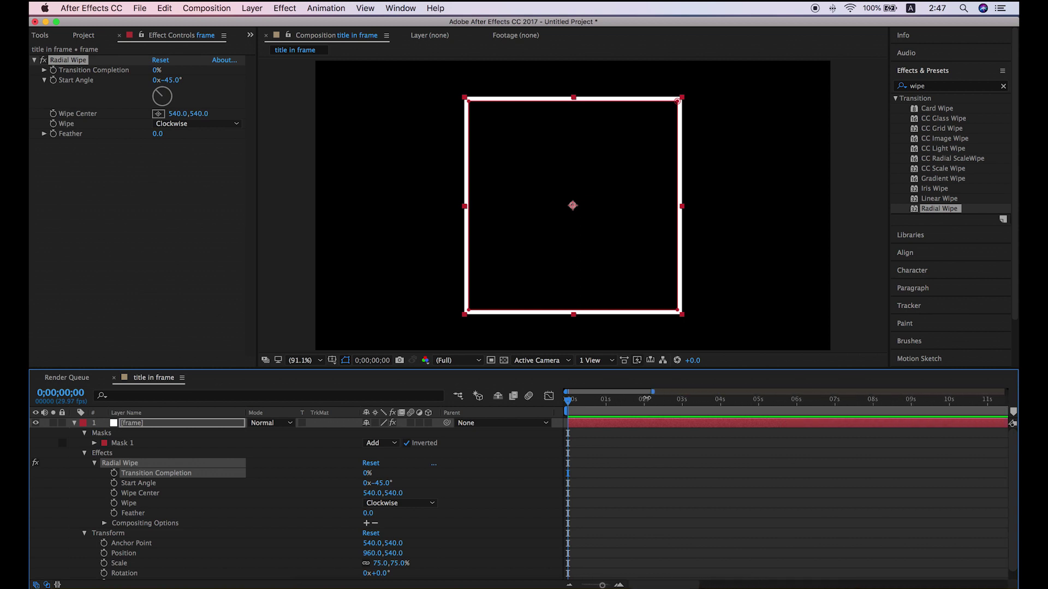
click(672, 404)
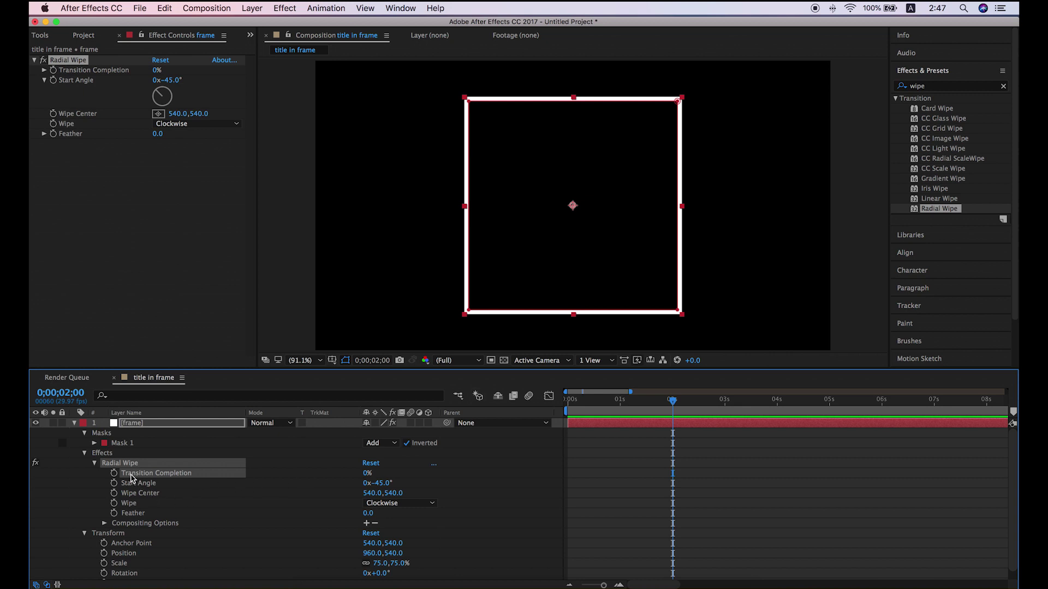
click(113, 473)
drag(673, 403, 568, 402)
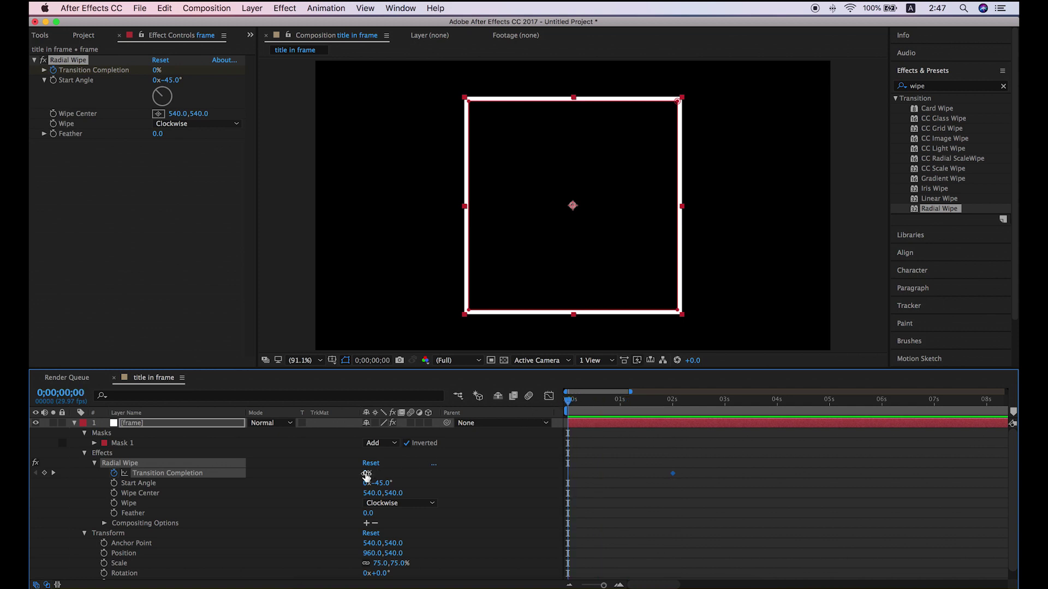
drag(367, 473, 441, 474)
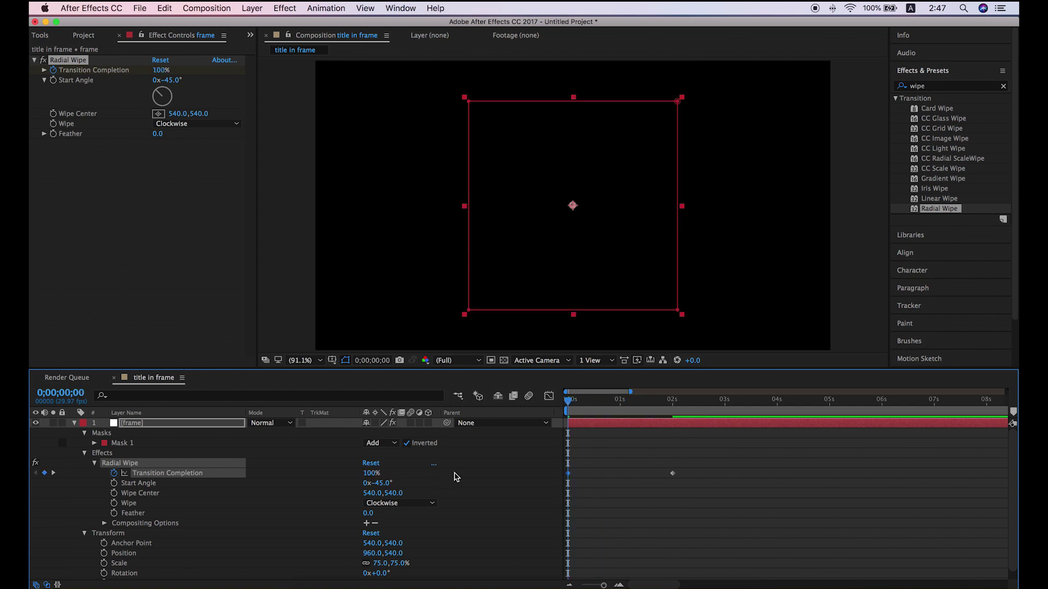
mouse_move(572, 407)
mouse_down()
mouse_move(674, 411)
mouse_move(566, 404)
mouse_up()
- Set the wipe direction to Counterclockwise and preview the frame drawing on
click(411, 508)
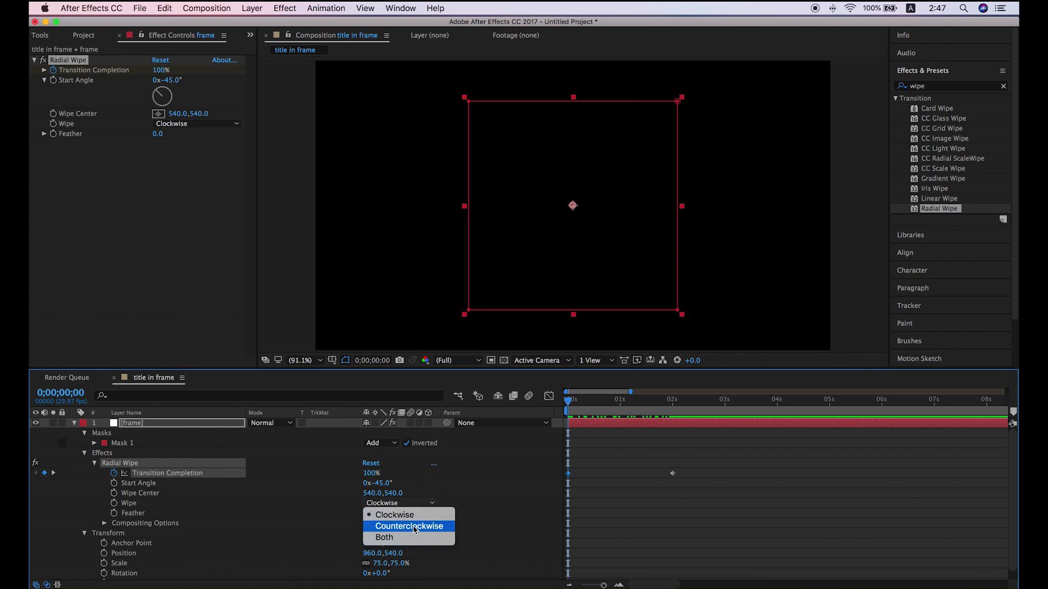
click(413, 527)
click(583, 415)
drag(572, 404, 673, 413)
click(79, 33)
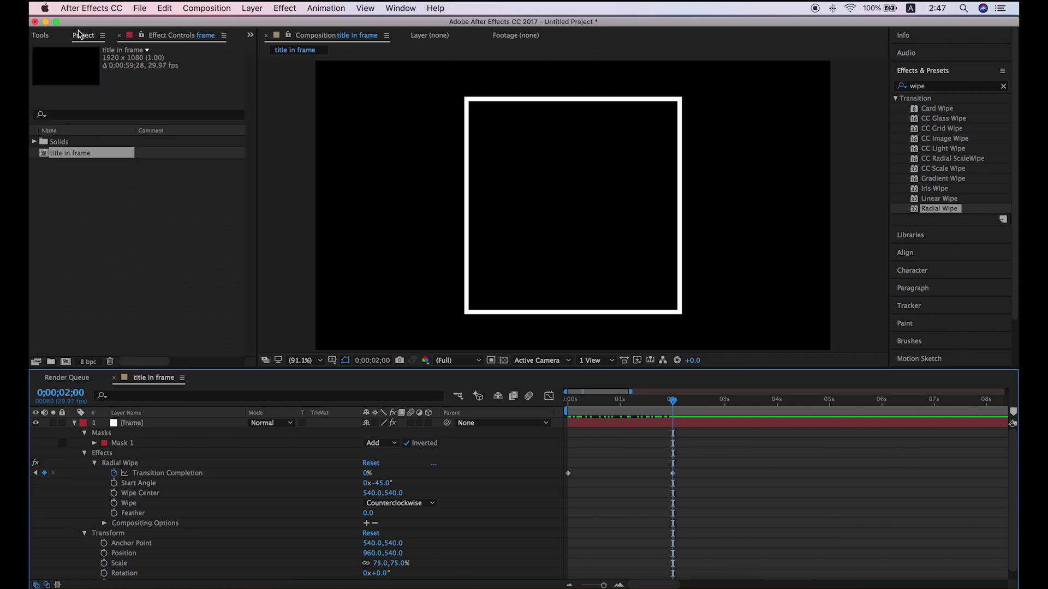
- Create three text layers reading 'title', 'in' and 'frame' inside the square
click(40, 35)
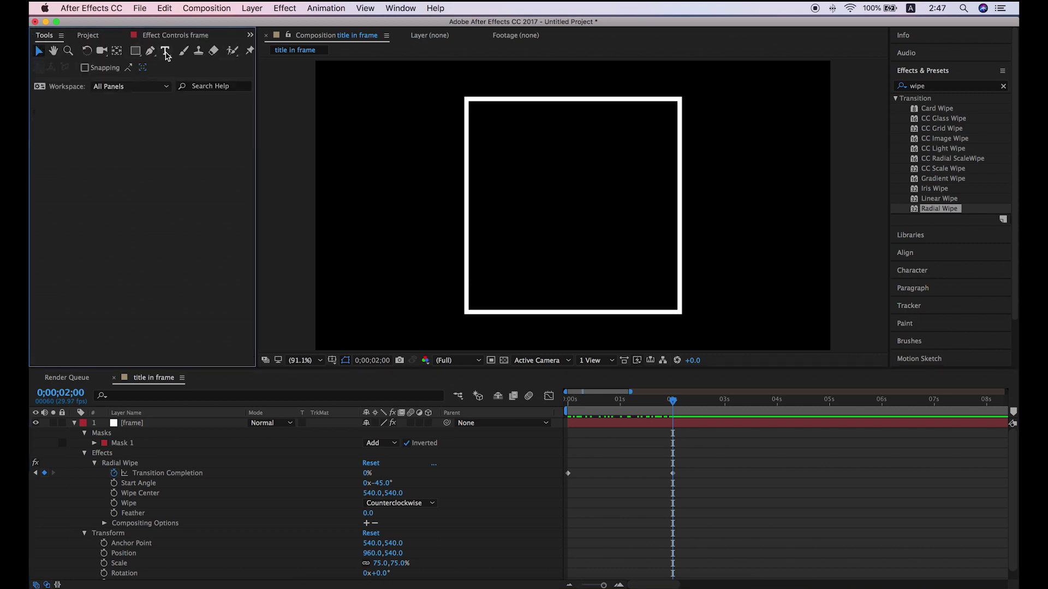
click(166, 55)
click(529, 177)
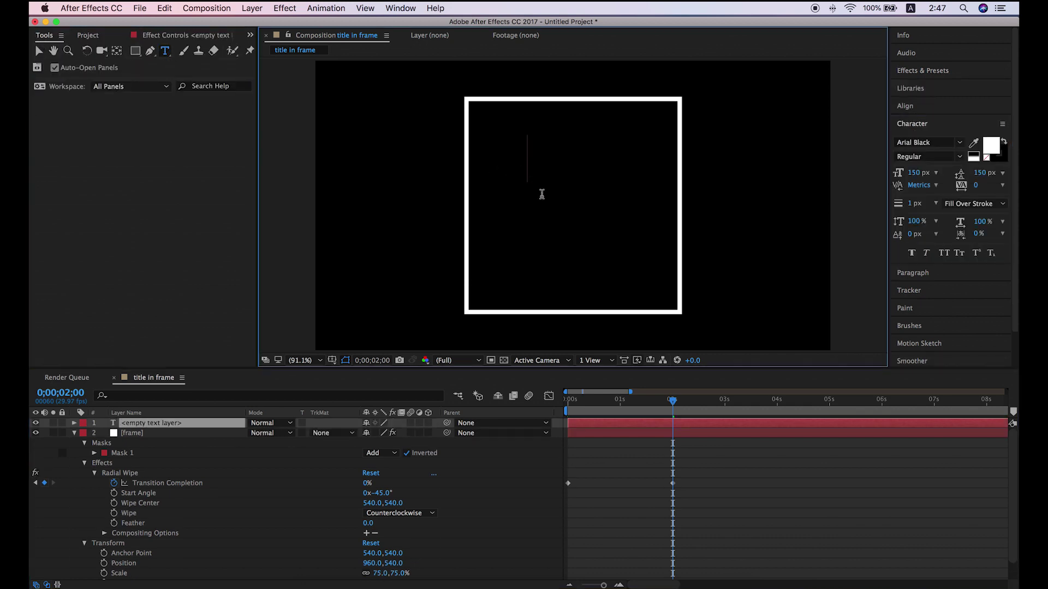
text(tit)
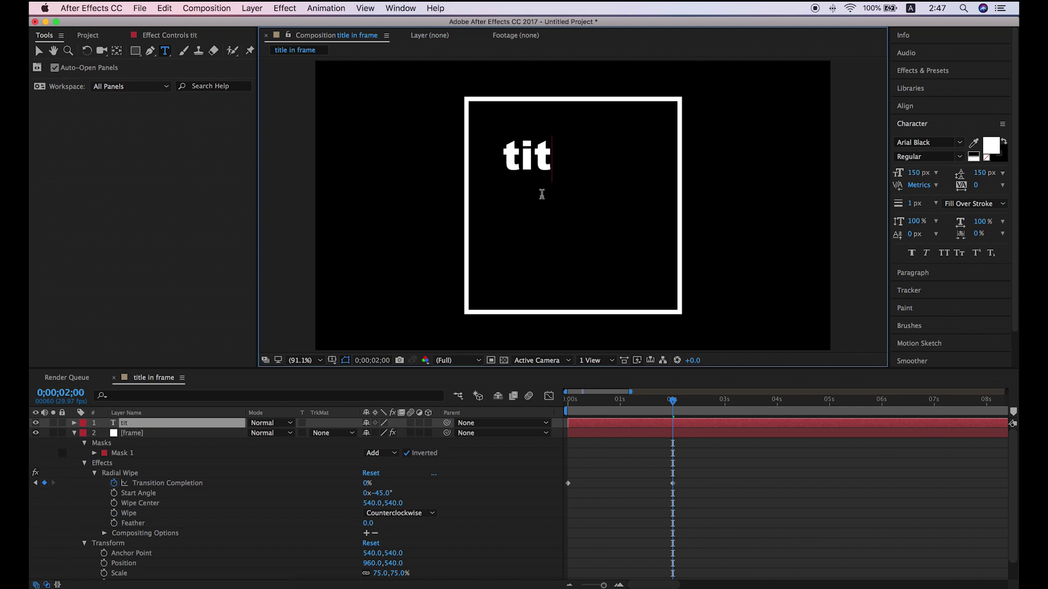
text(le)
key(Escape)
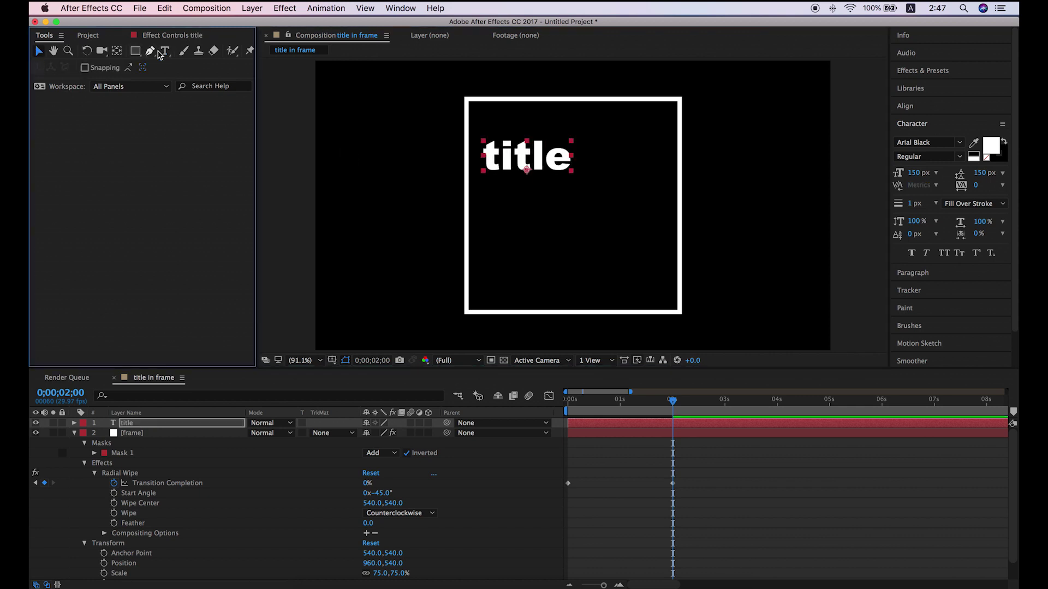
click(536, 210)
text(in)
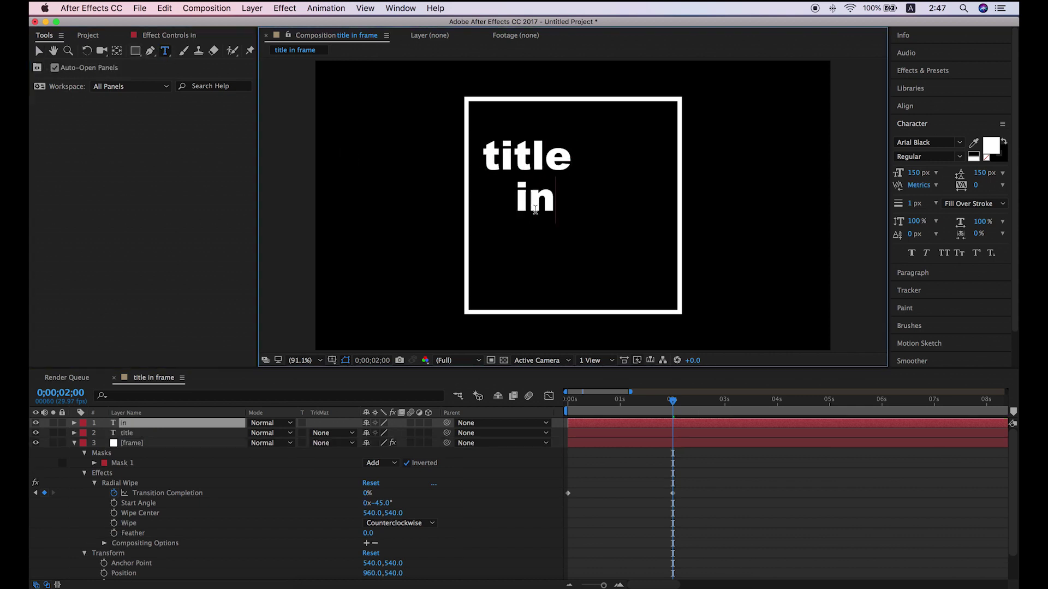
click(41, 53)
click(165, 51)
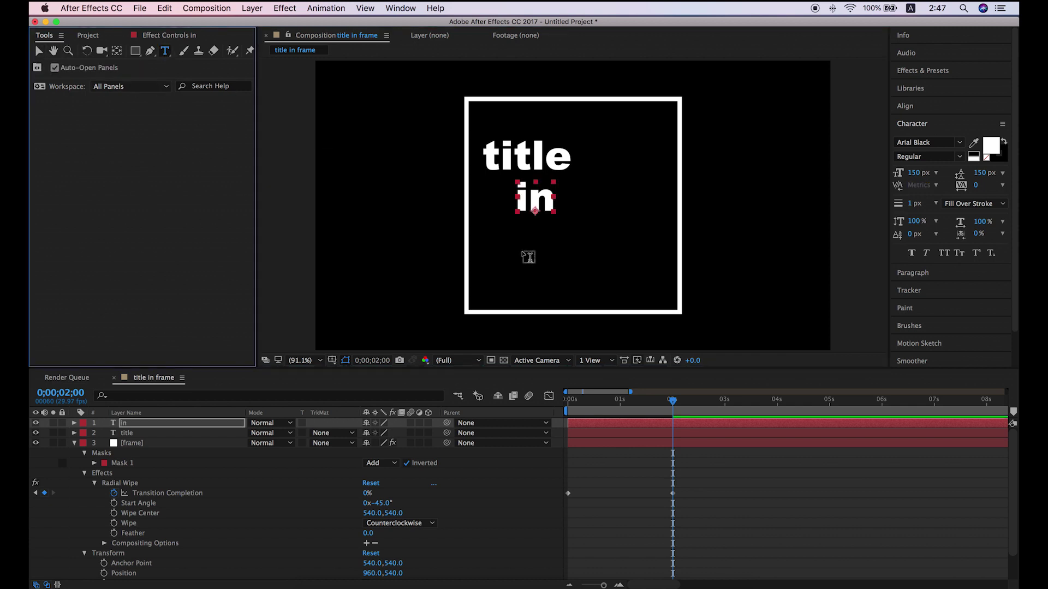
click(522, 256)
text(fra)
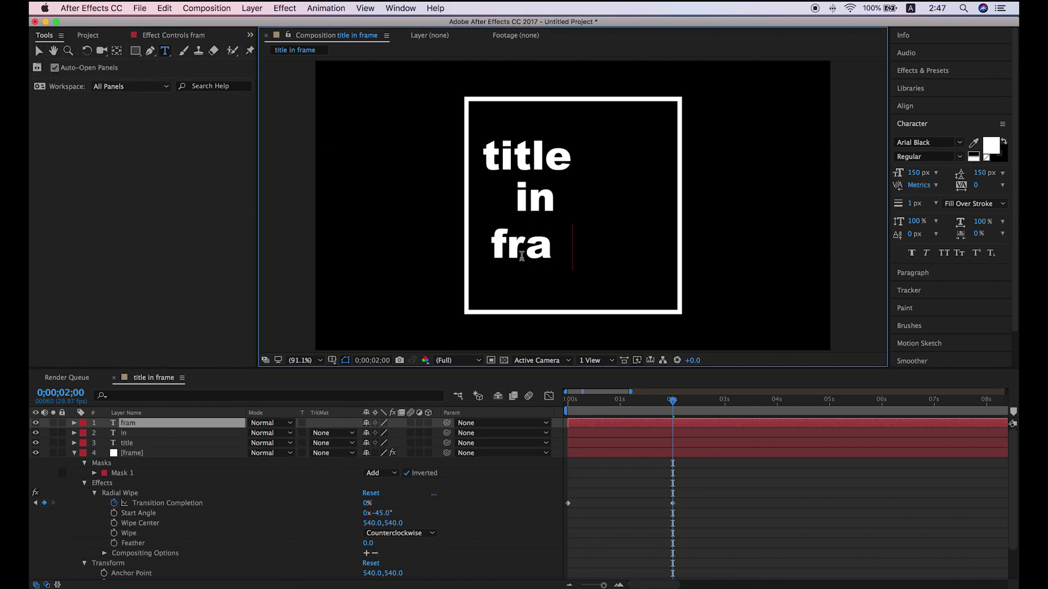
text(me)
click(38, 51)
- Stack the three words right-aligned in the frame's lower right corner
drag(551, 252, 632, 283)
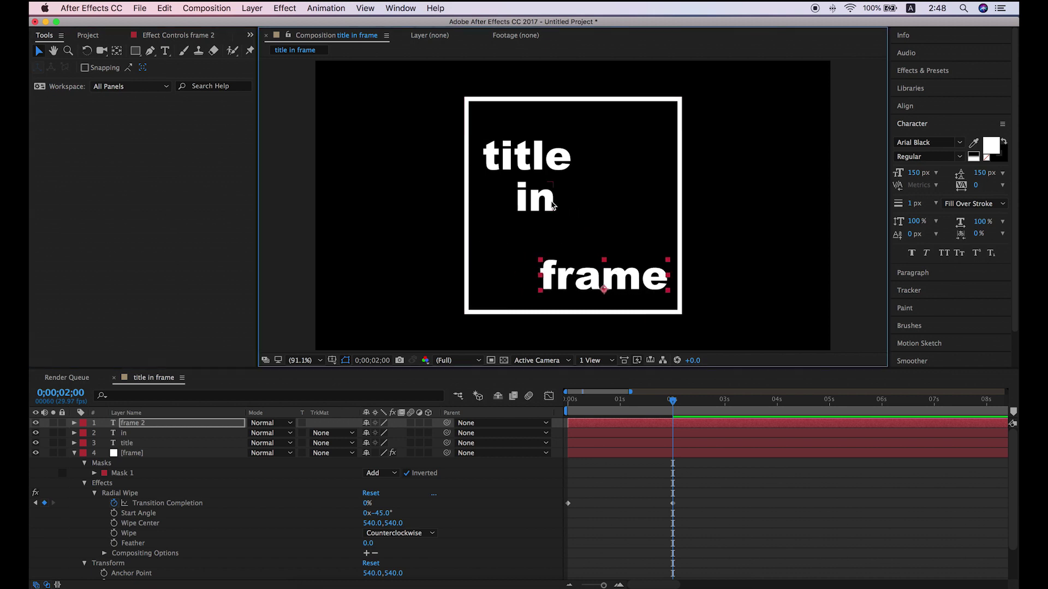
click(553, 206)
drag(604, 227, 651, 244)
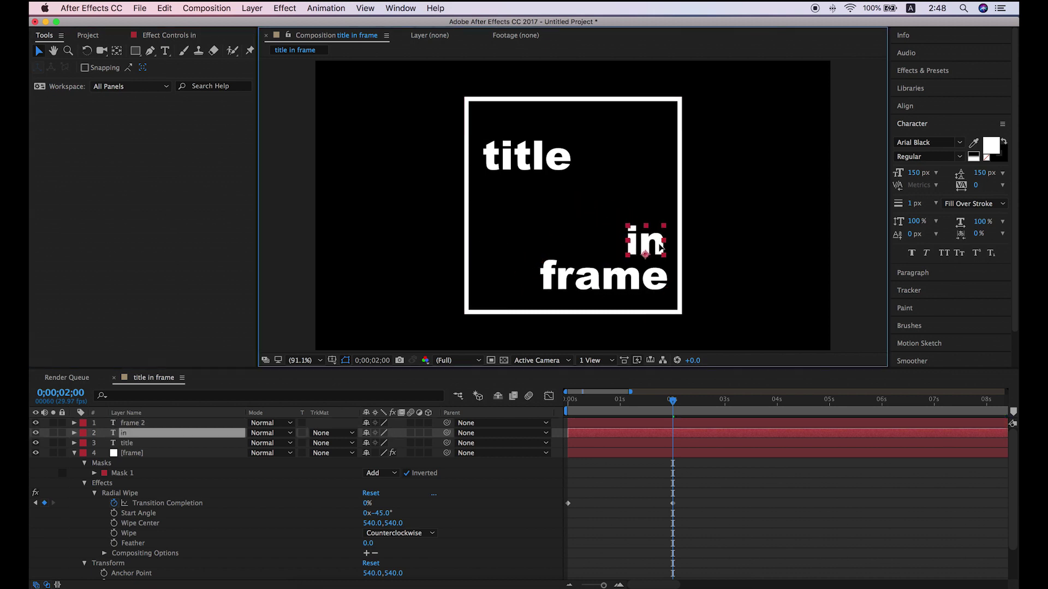
drag(541, 165, 637, 206)
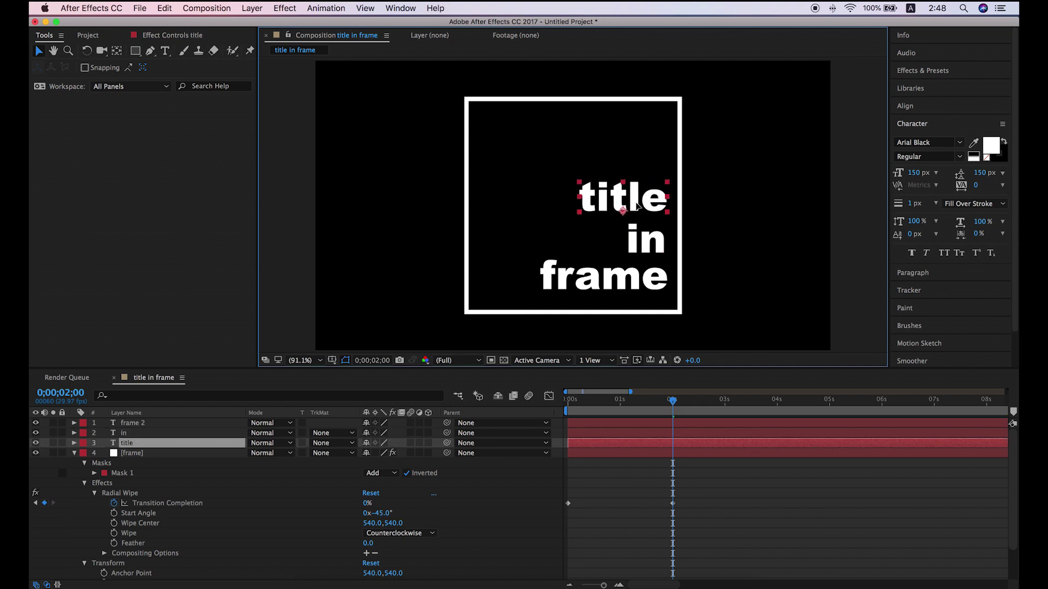
click(655, 491)
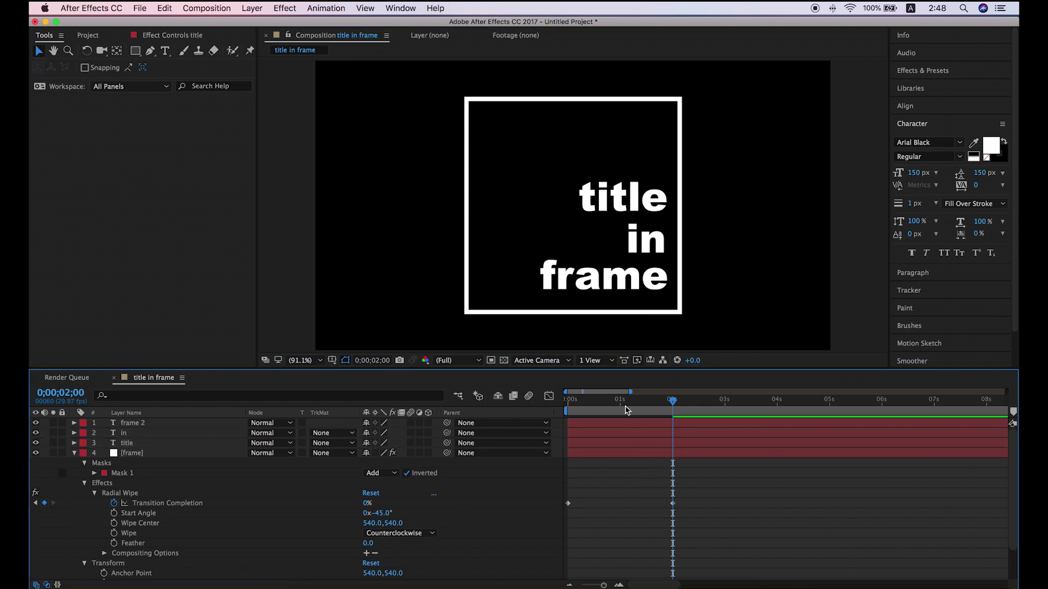
drag(620, 404, 619, 407)
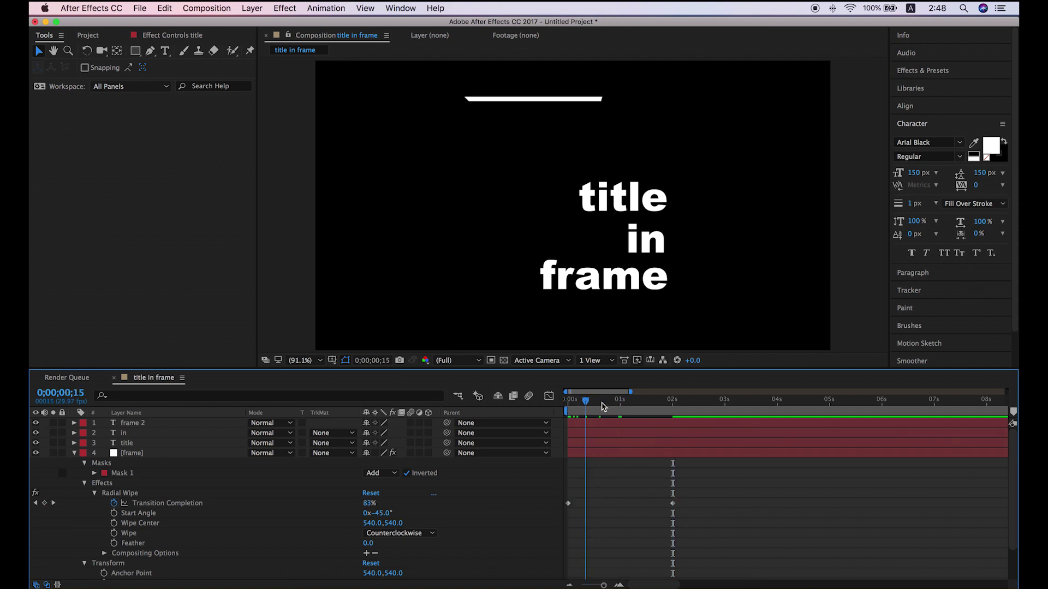
drag(619, 407, 621, 407)
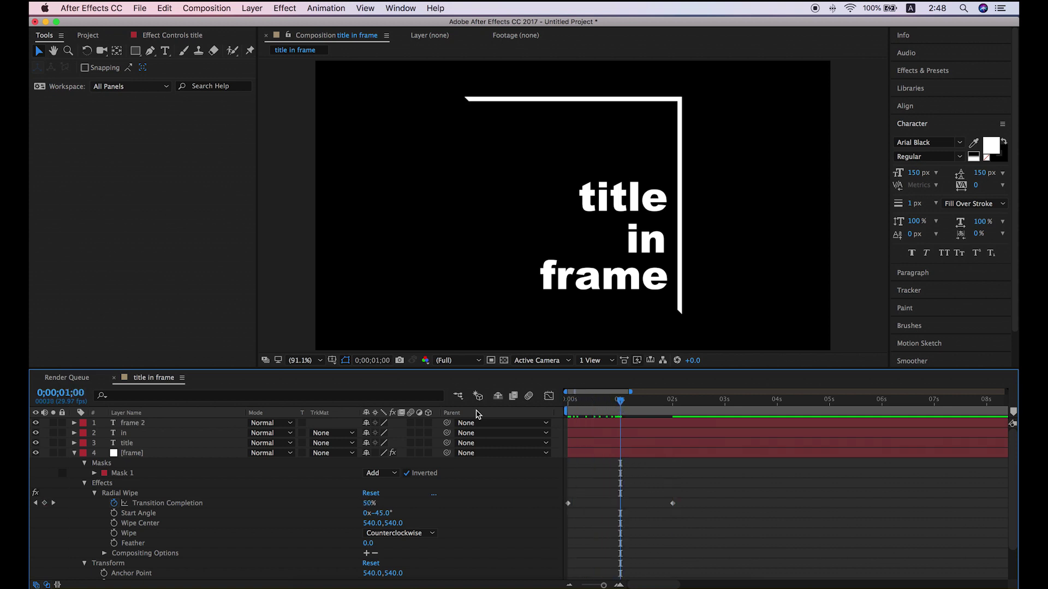
click(151, 426)
click(139, 447)
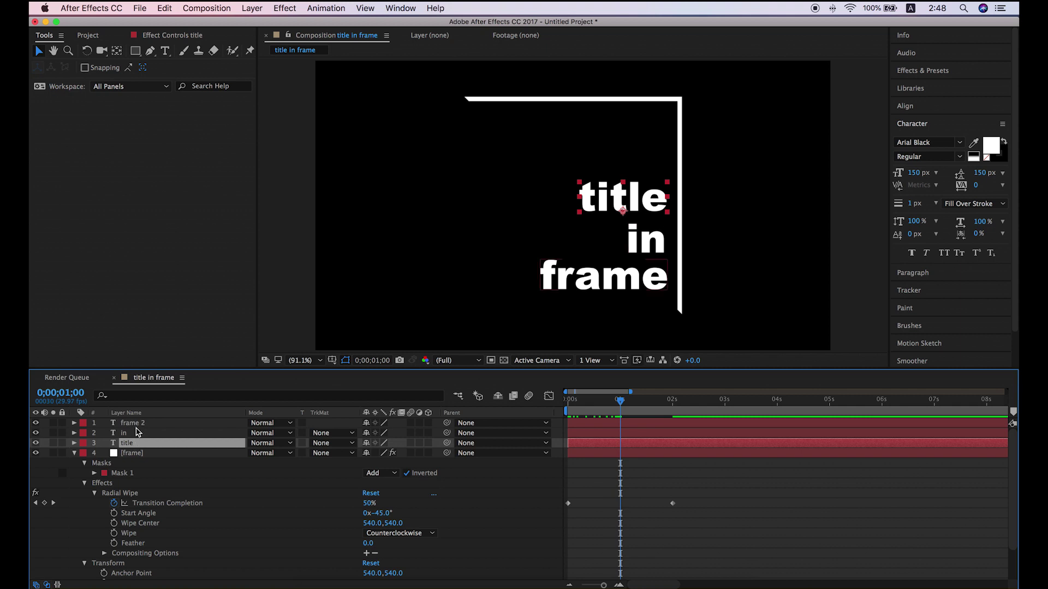
- Add Position keyframes at 1 second on the title, in and frame text layers
click(139, 427)
shift+click(125, 444)
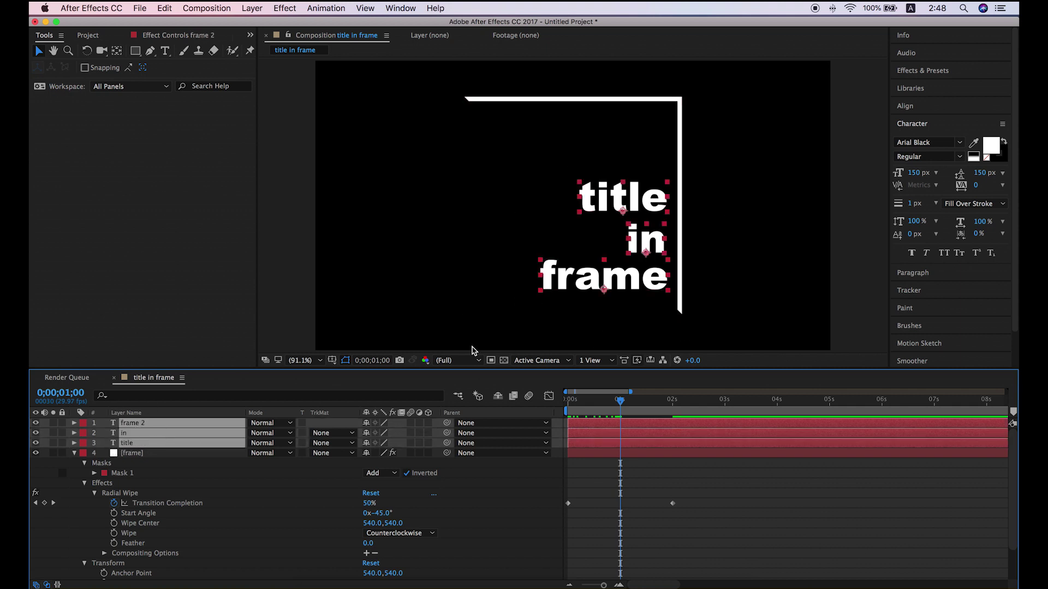
key(p)
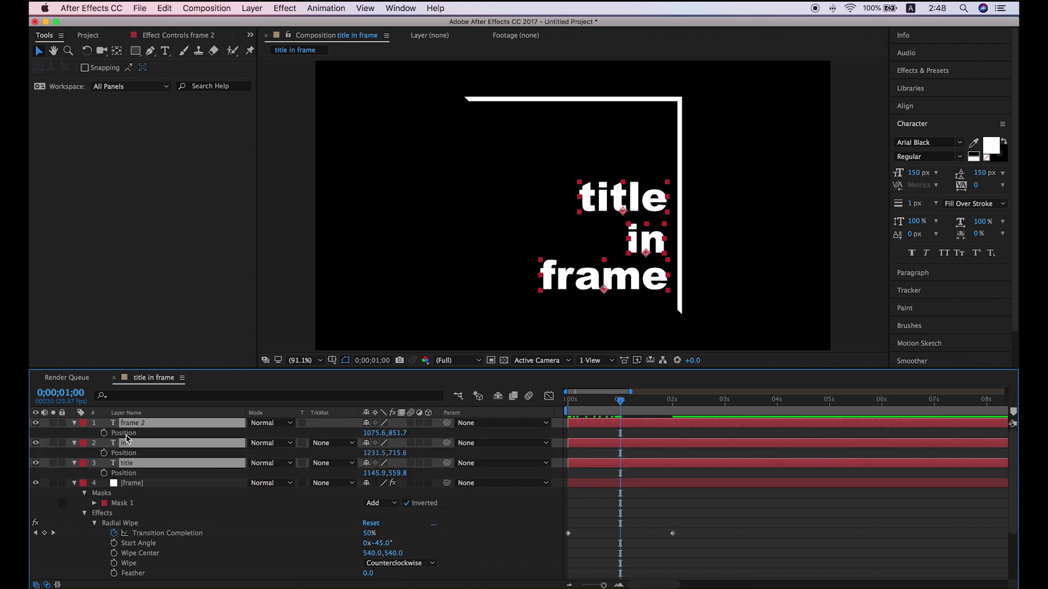
click(125, 454)
click(126, 473)
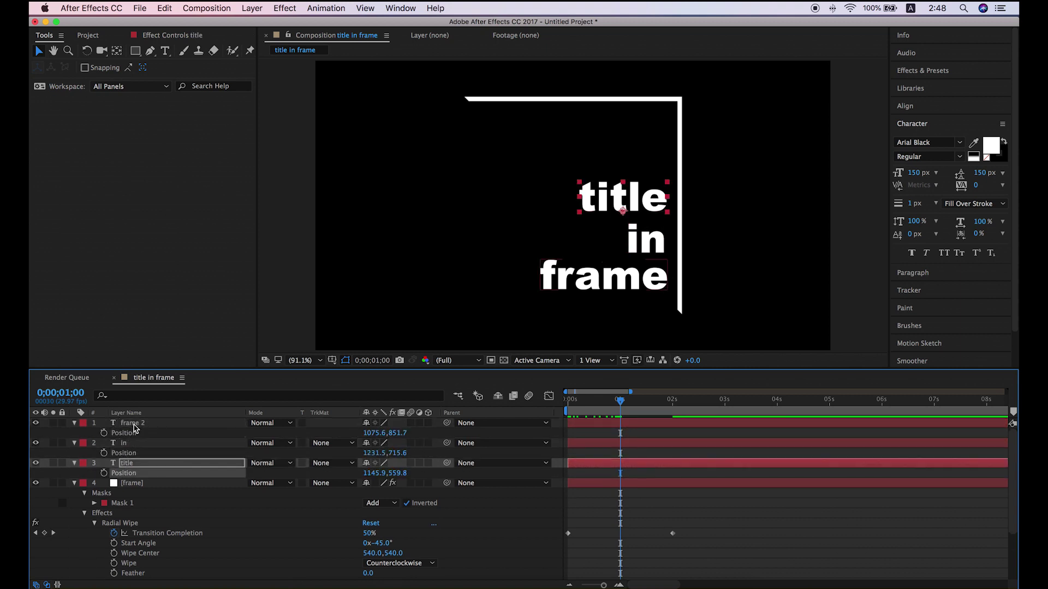
click(134, 425)
shift+click(131, 463)
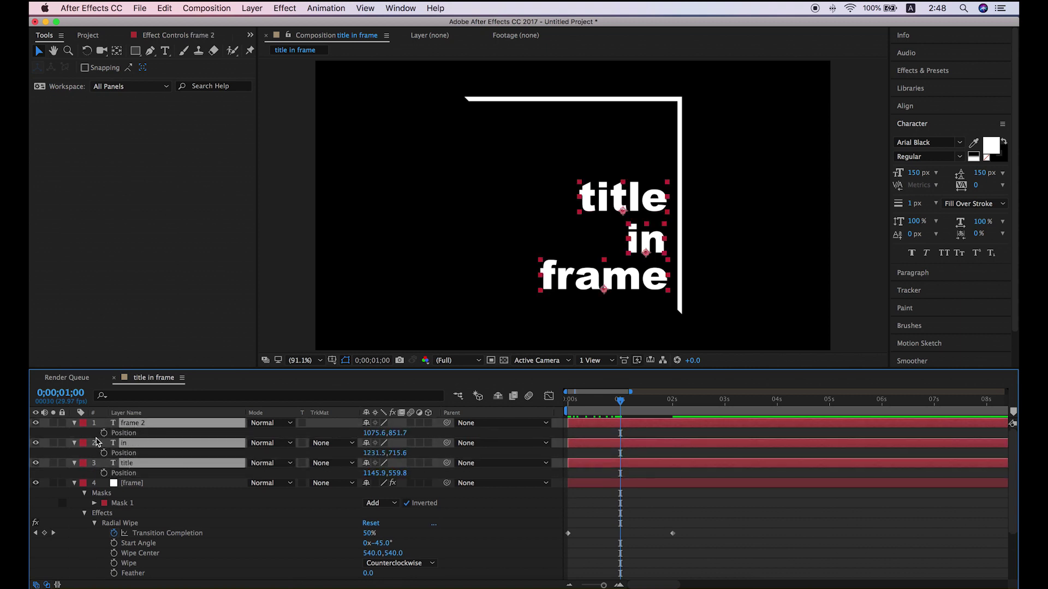
click(104, 434)
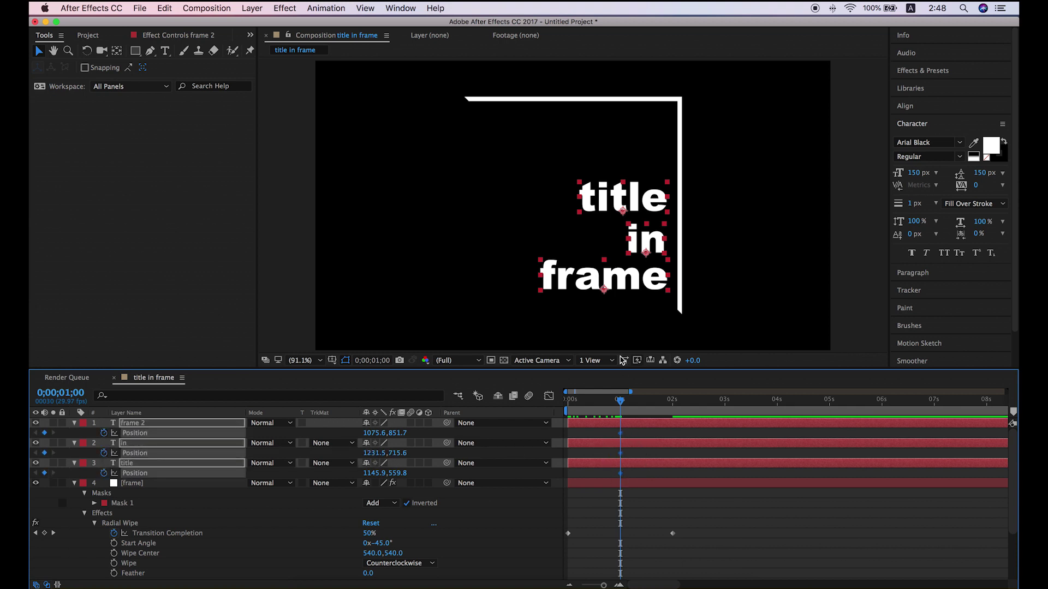
- At 0 seconds, move the three words off to the right and preview them sliding in
drag(621, 403, 568, 402)
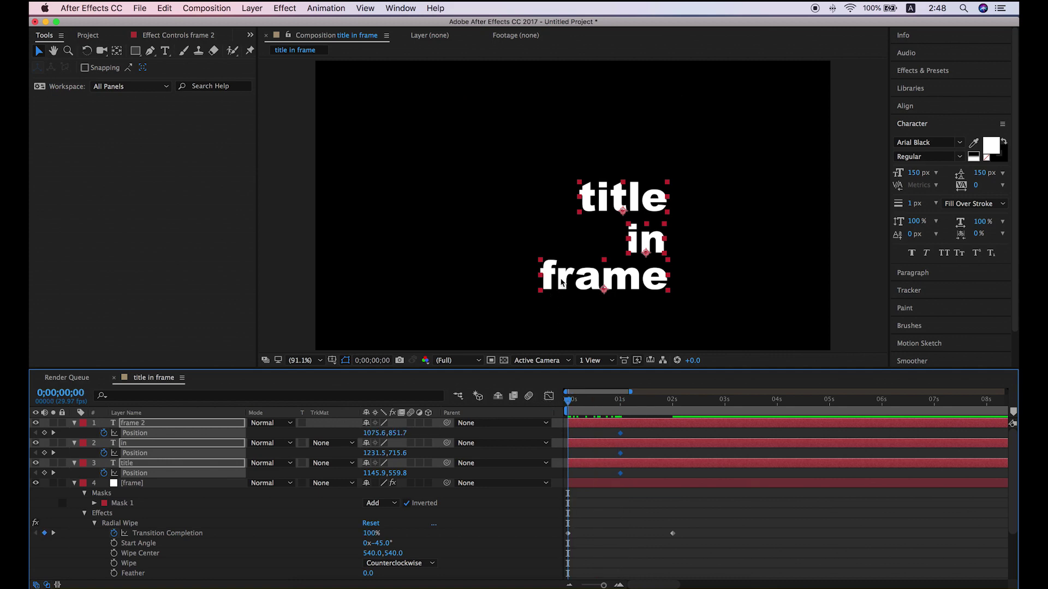
drag(565, 283, 732, 284)
click(630, 502)
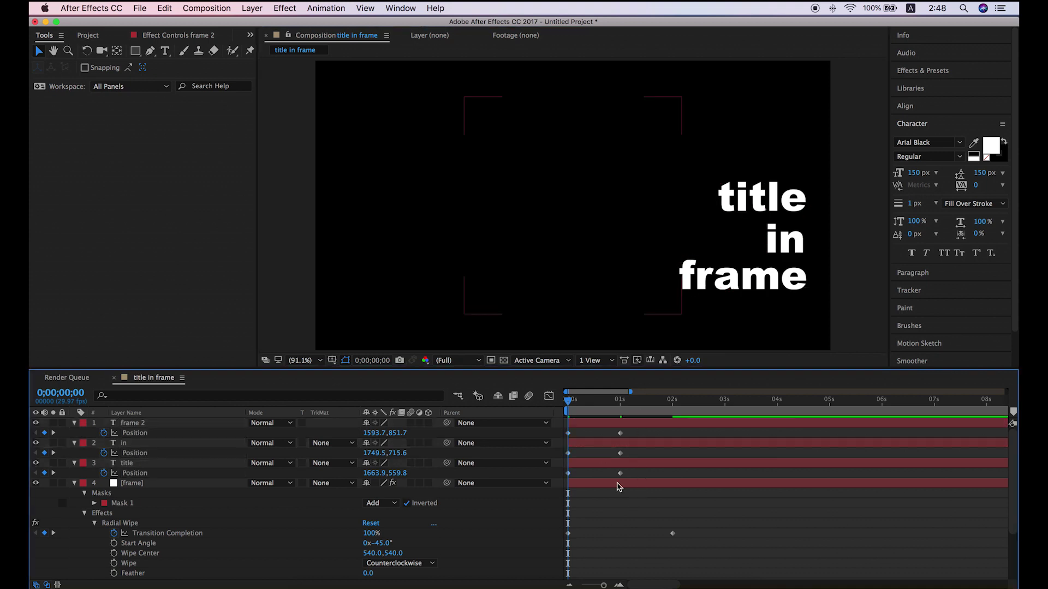
mouse_move(568, 402)
mouse_down()
mouse_move(632, 408)
mouse_move(554, 409)
mouse_up()
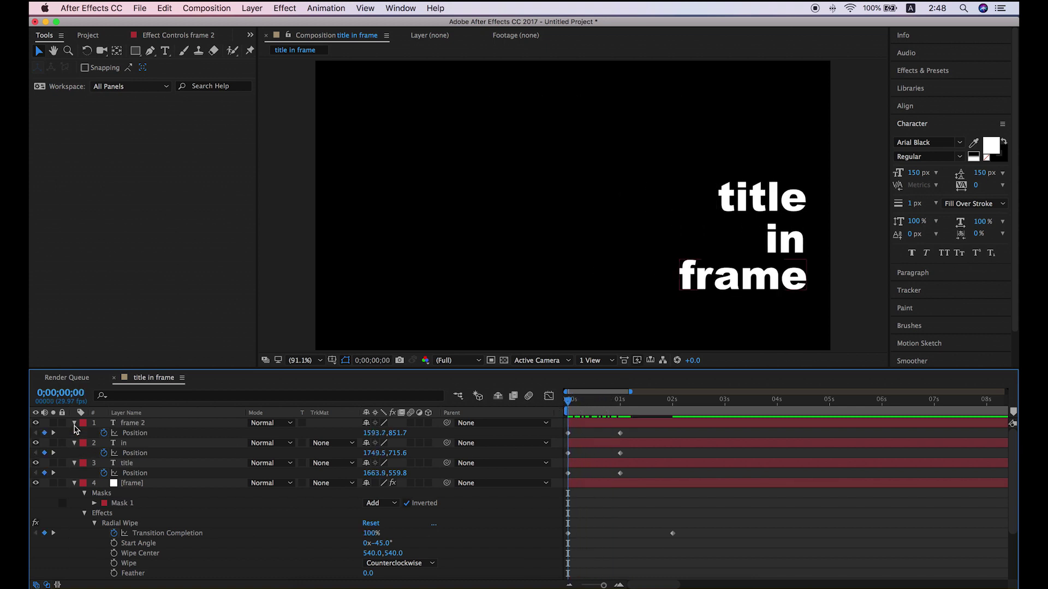
- Collapse the layer properties and delay the title layer to start at 0.5 seconds
click(75, 424)
click(74, 434)
click(75, 443)
click(74, 453)
click(134, 443)
scroll(574, 431, left, 2)
click(594, 404)
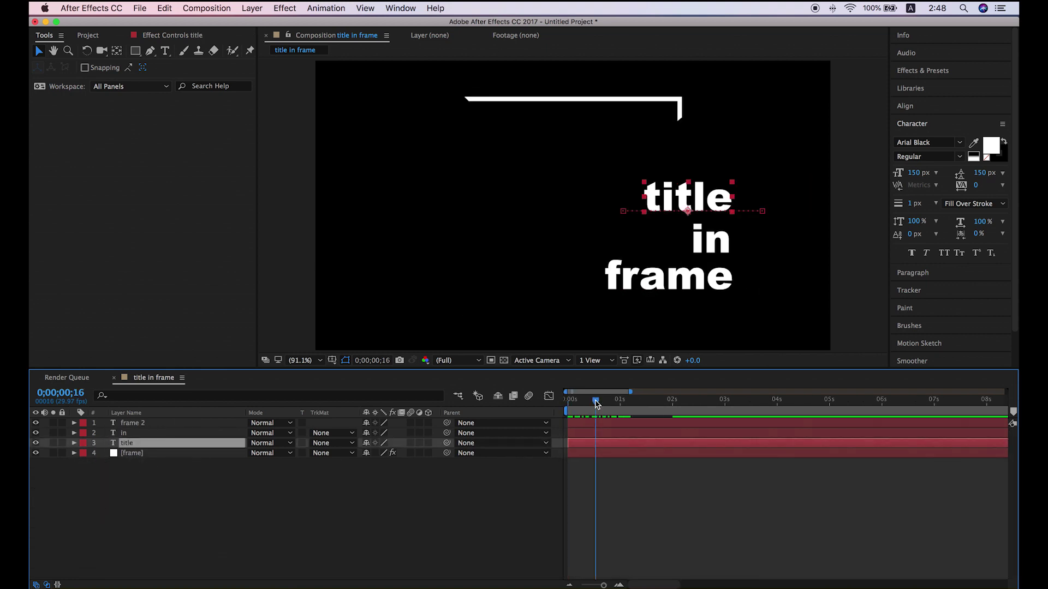
drag(582, 445, 602, 446)
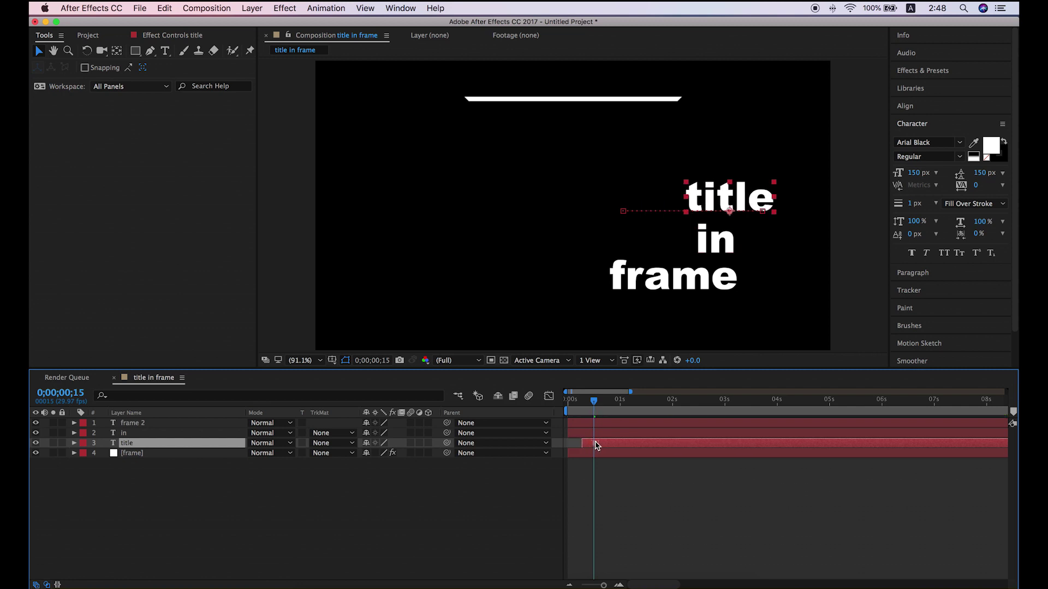
- Delay the in layer to 1 second and frame to about 1.5 seconds, then select all three
click(620, 407)
click(598, 433)
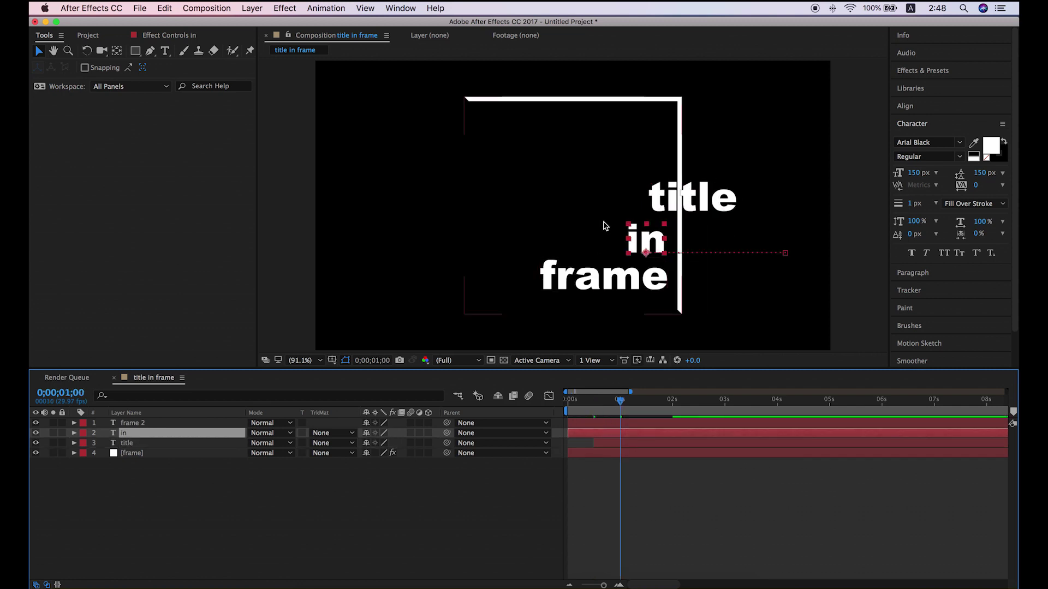
drag(587, 436, 639, 436)
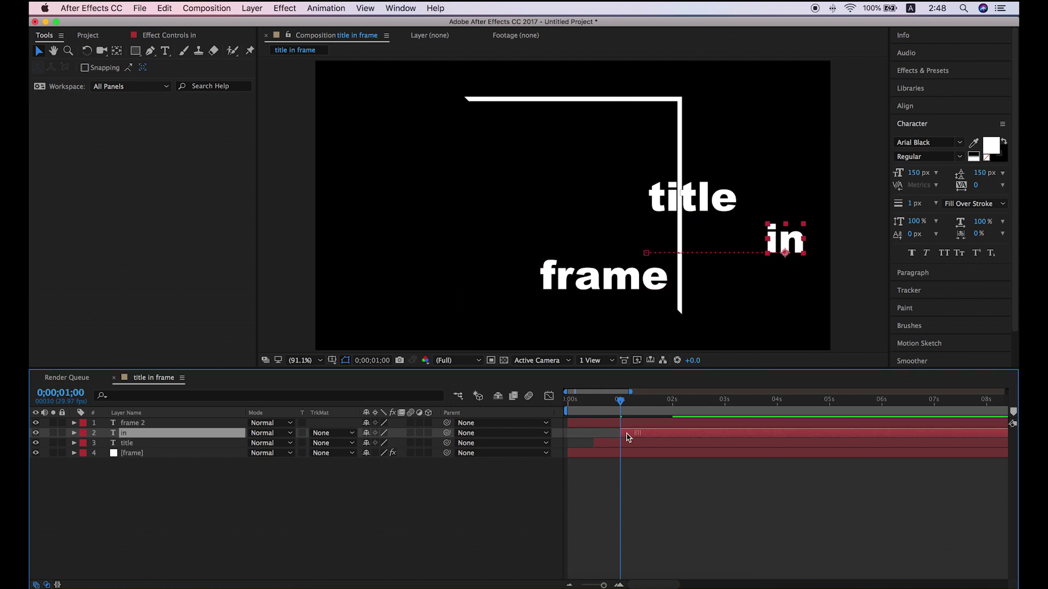
click(647, 403)
click(621, 424)
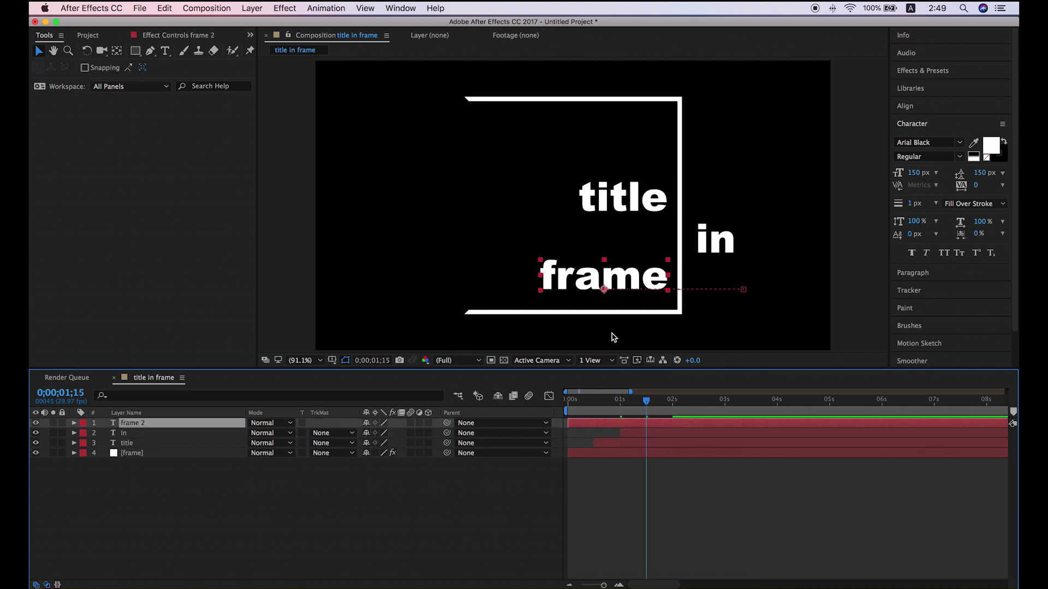
drag(585, 426, 663, 426)
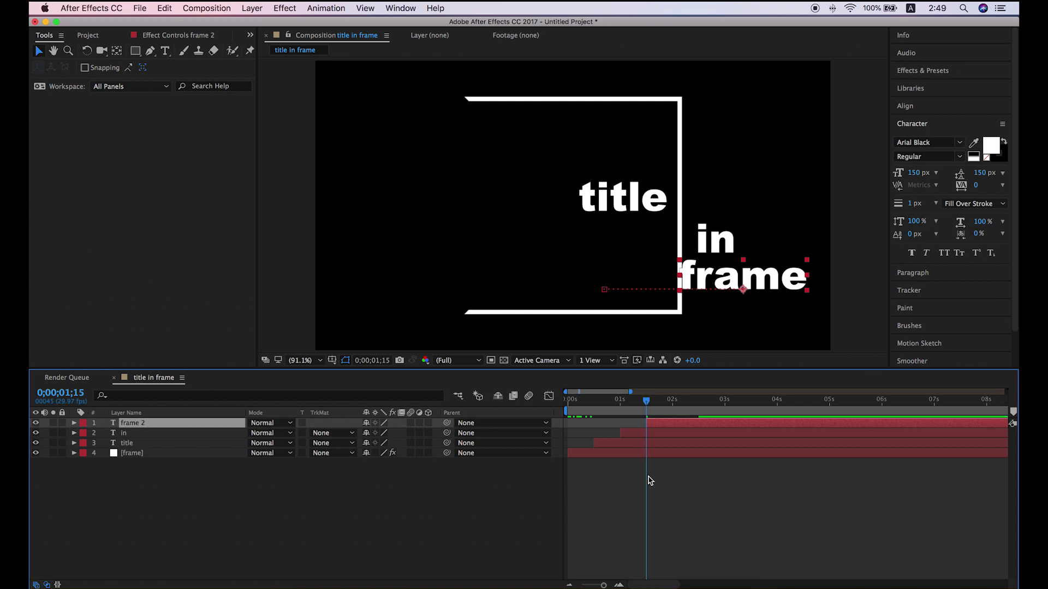
click(595, 403)
mouse_move(596, 404)
mouse_down()
mouse_move(690, 407)
mouse_move(594, 404)
mouse_up()
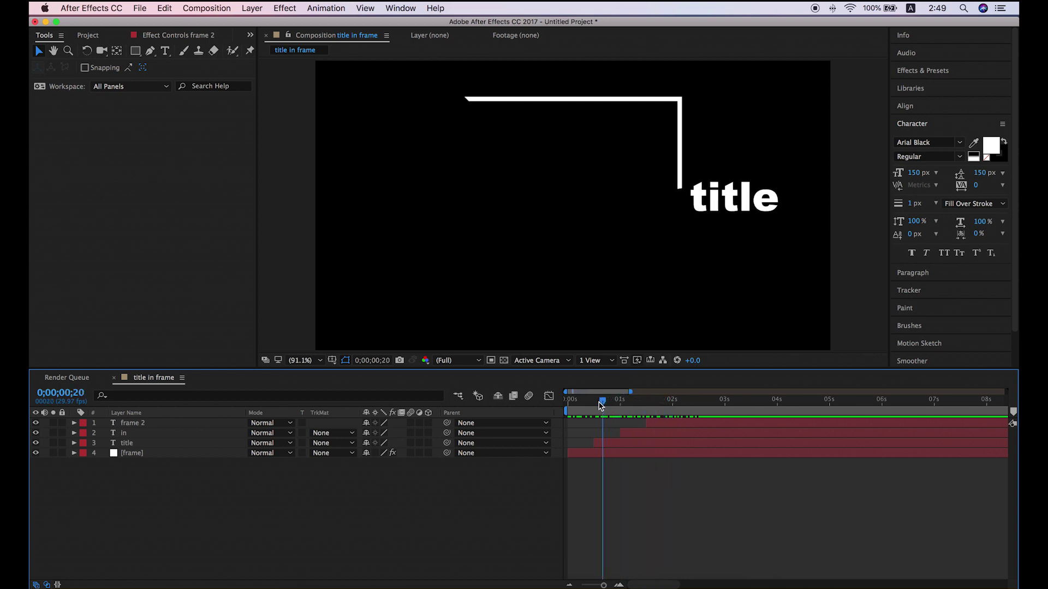
click(154, 425)
shift+click(141, 443)
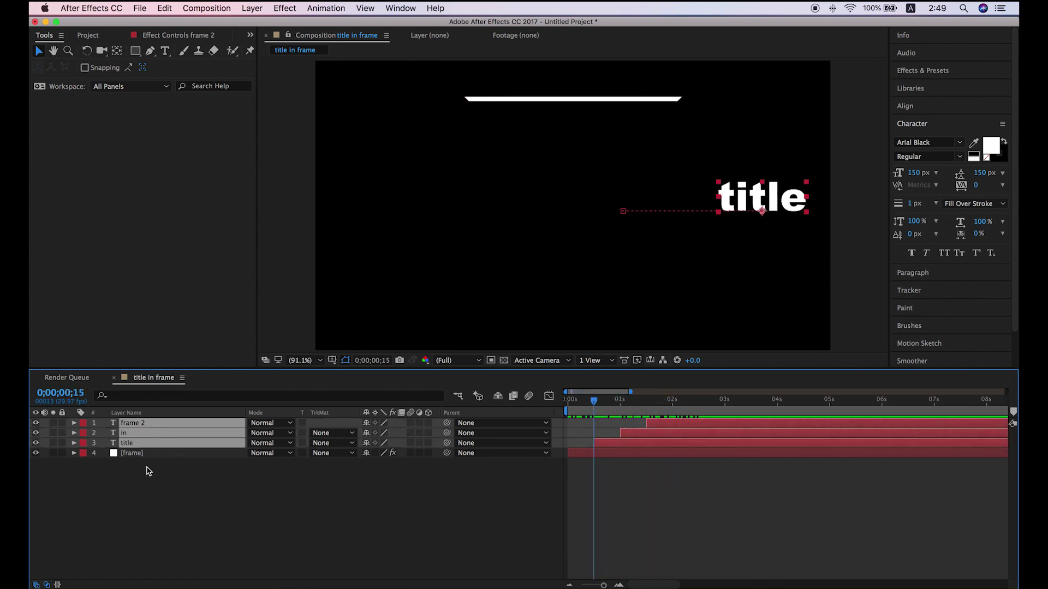
click(252, 8)
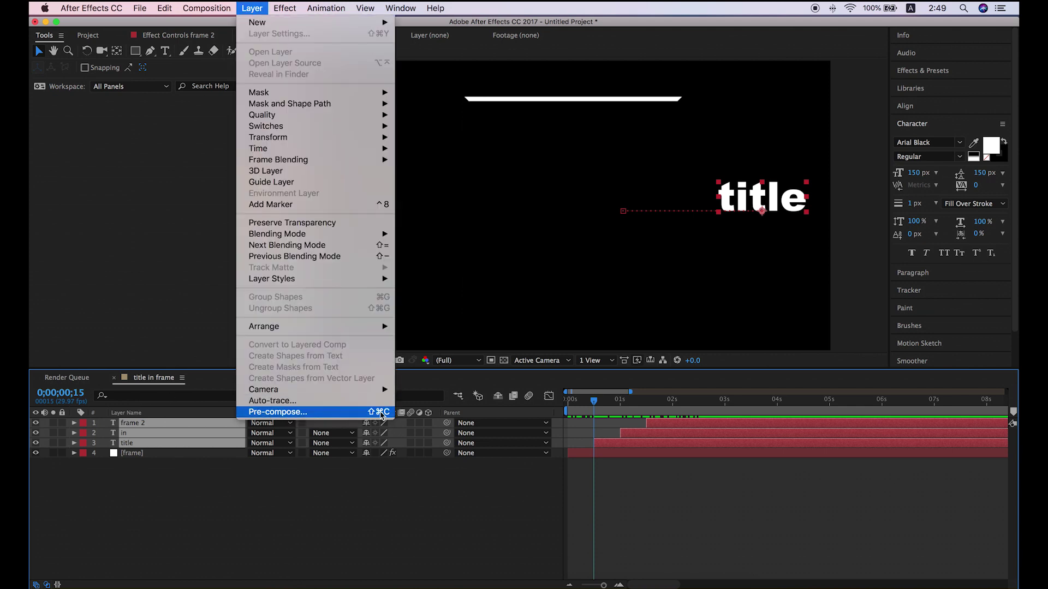
- Pre-compose the three word layers into a comp named 'text', moving all attributes
click(320, 413)
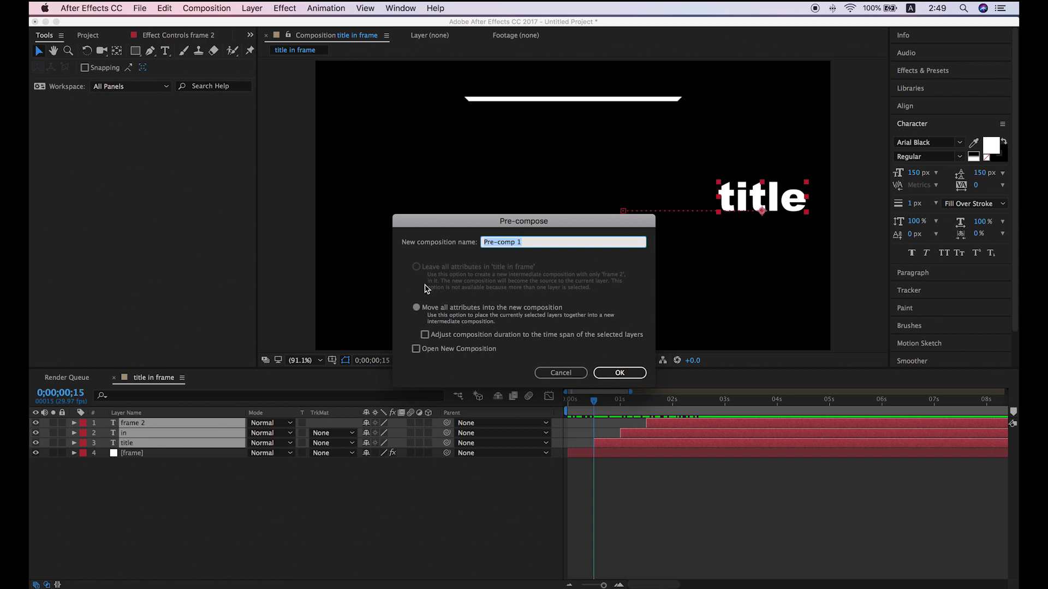
click(421, 270)
click(417, 308)
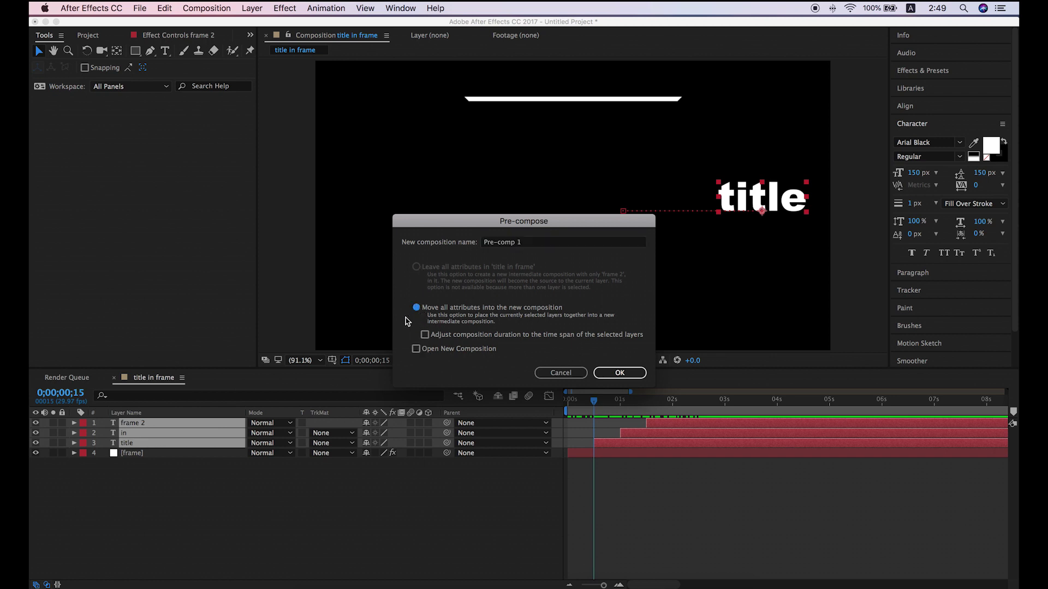
drag(522, 245, 474, 245)
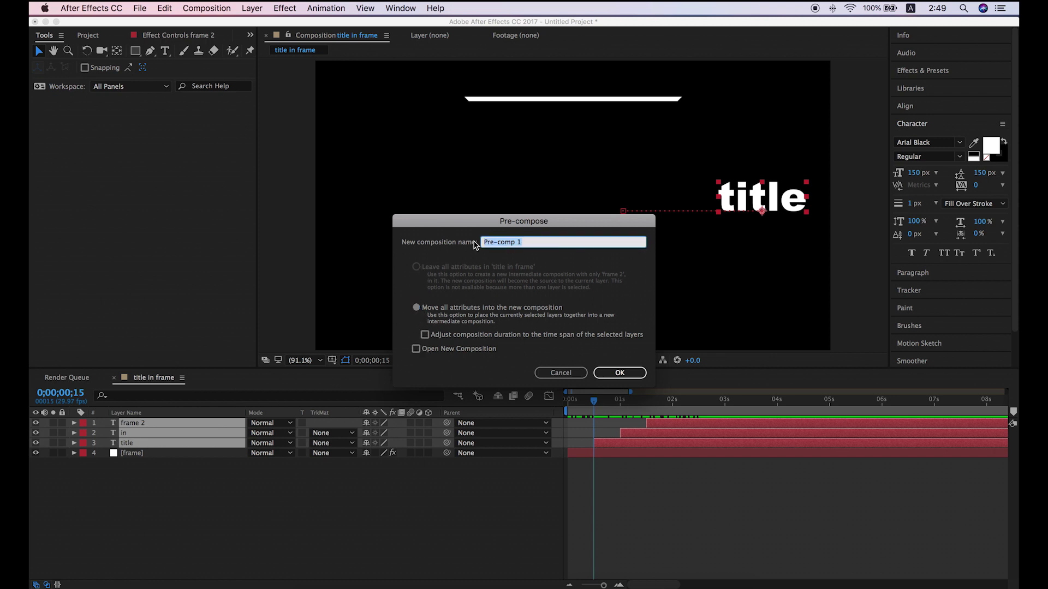
text(text)
drag(531, 245, 448, 243)
click(417, 309)
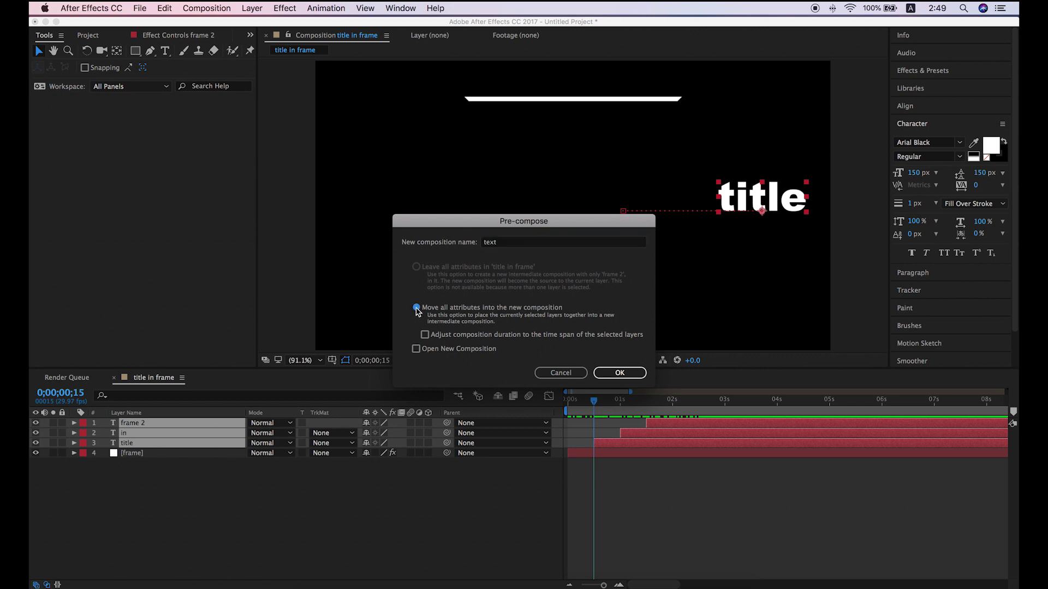
click(620, 375)
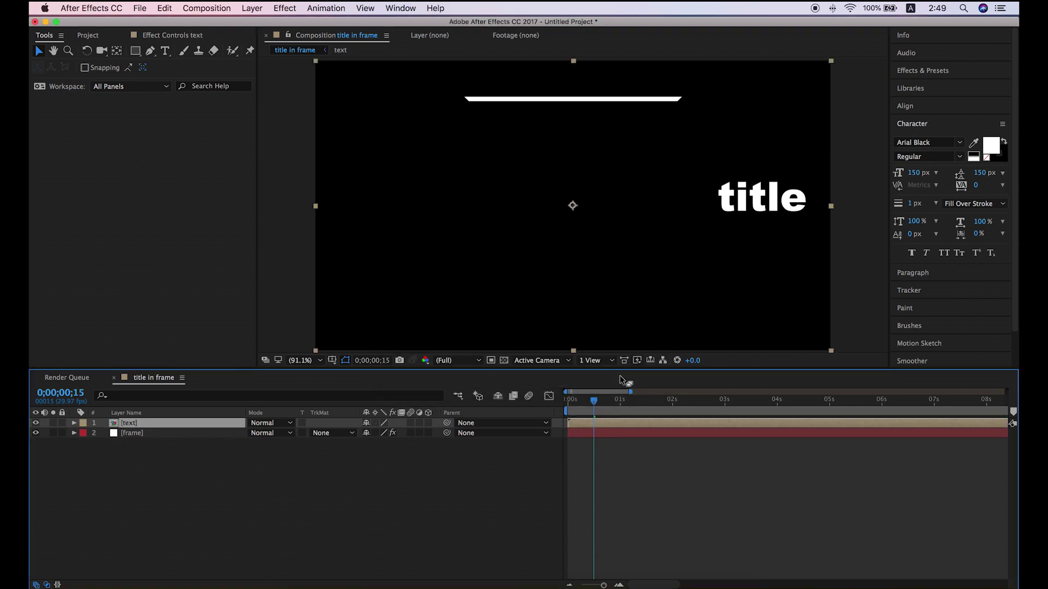
drag(595, 402, 704, 409)
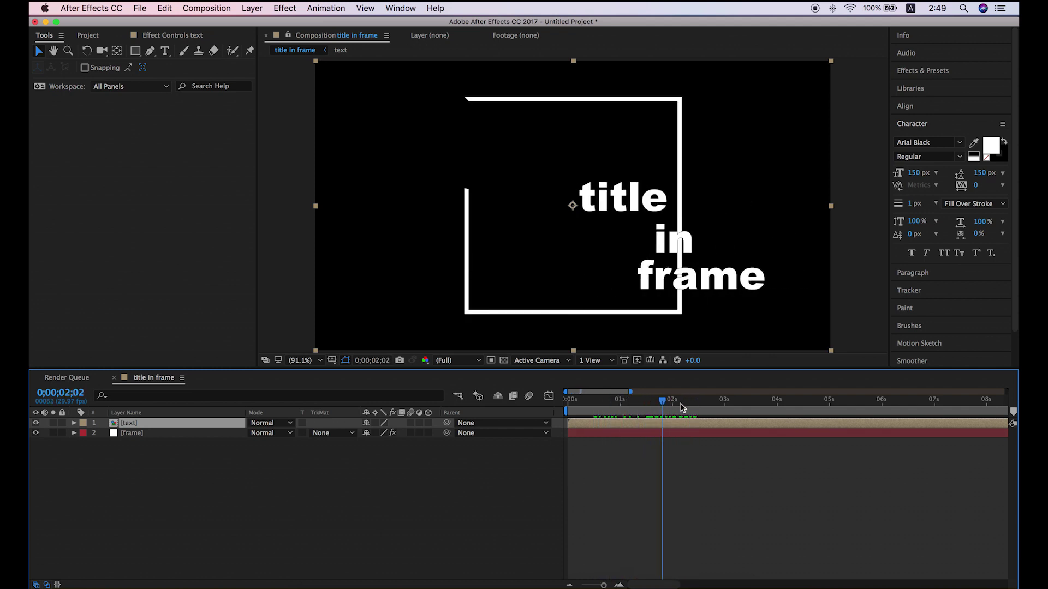
- Draw a rectangular Mask 1 on the [text] precomp matching the square frame, then play the preview
click(131, 433)
shift+click(147, 423)
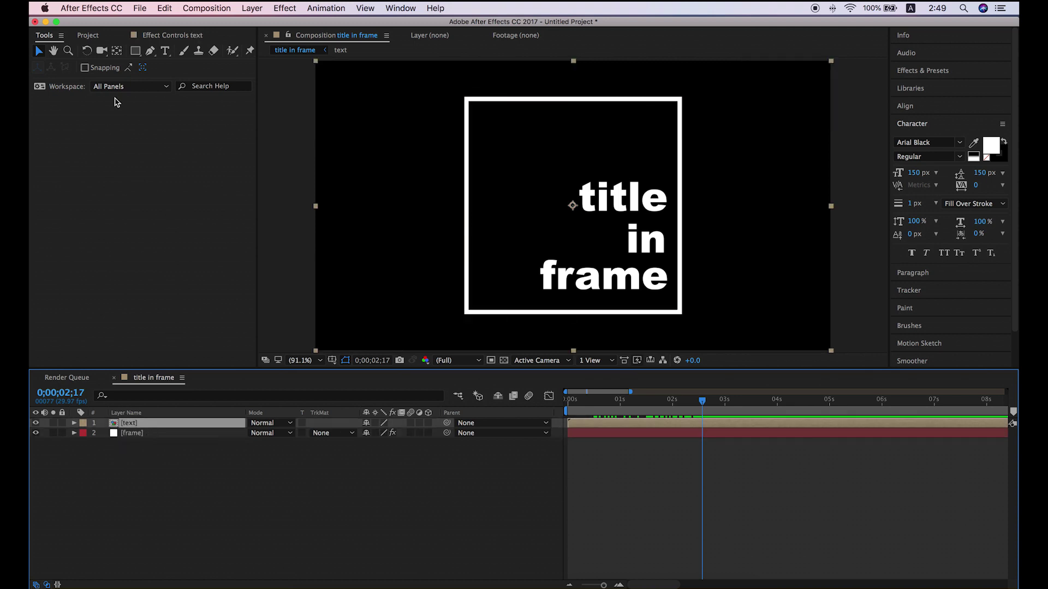
click(136, 52)
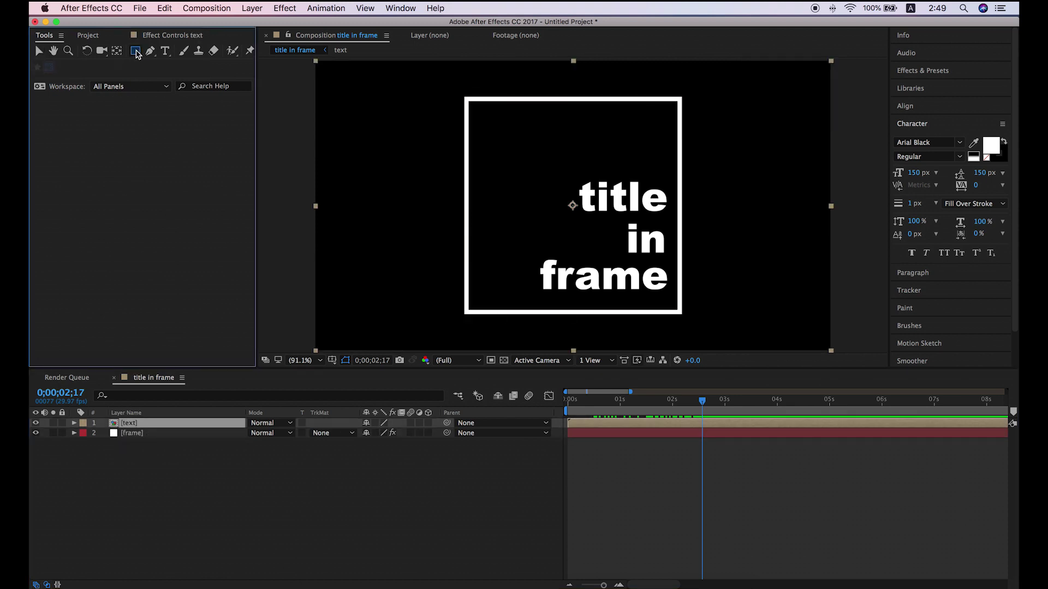
drag(465, 98, 680, 313)
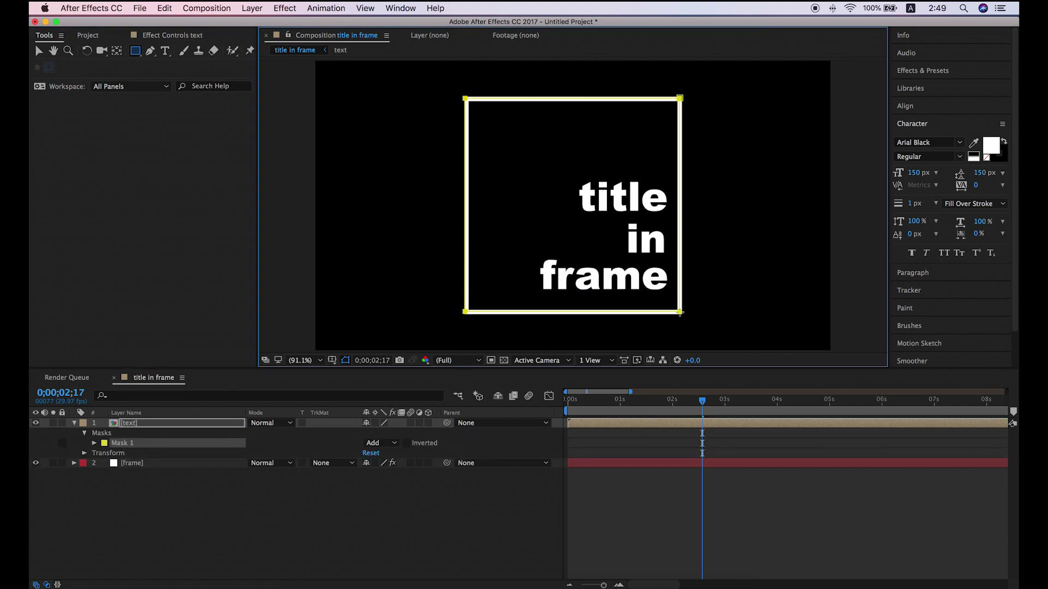
click(123, 445)
click(94, 443)
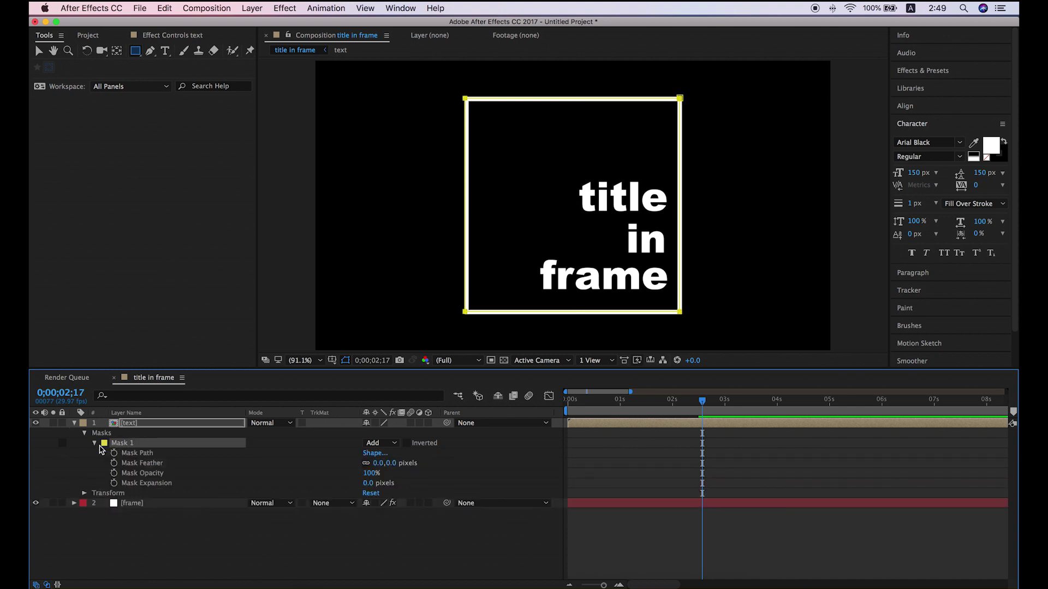
click(638, 470)
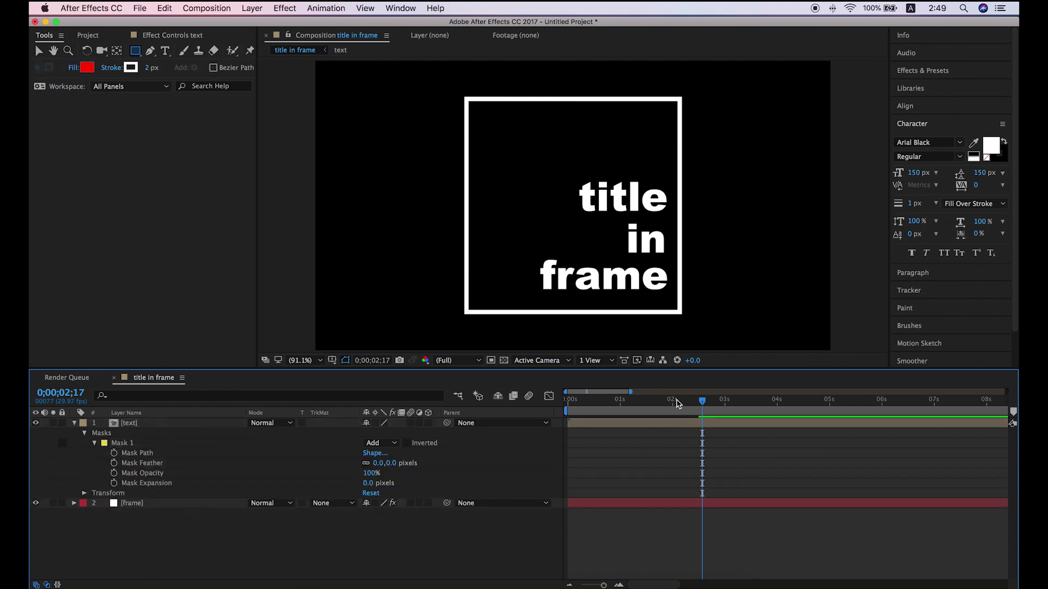
drag(702, 401, 548, 404)
key(space)
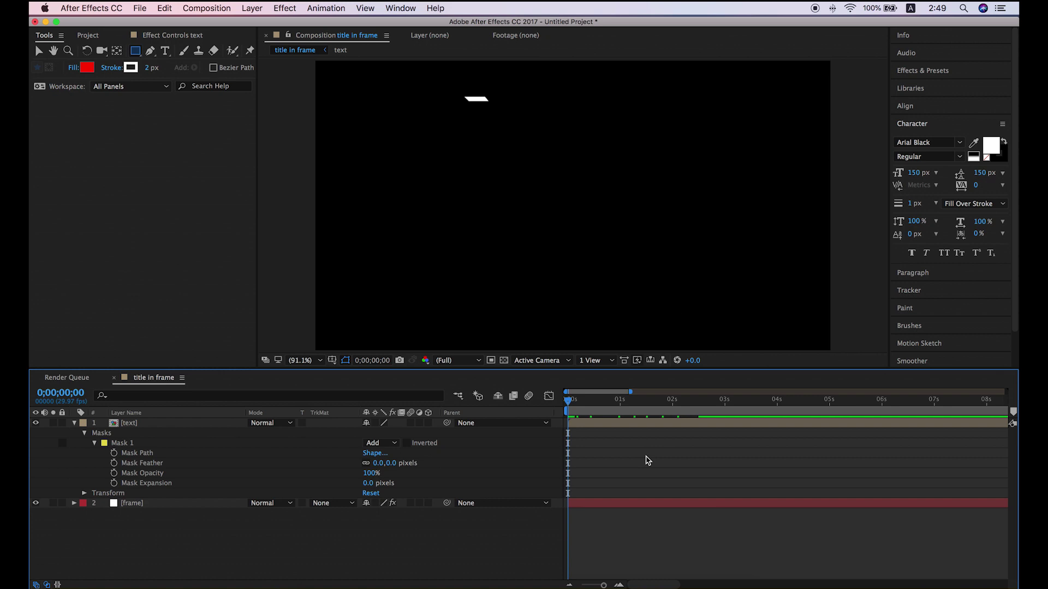